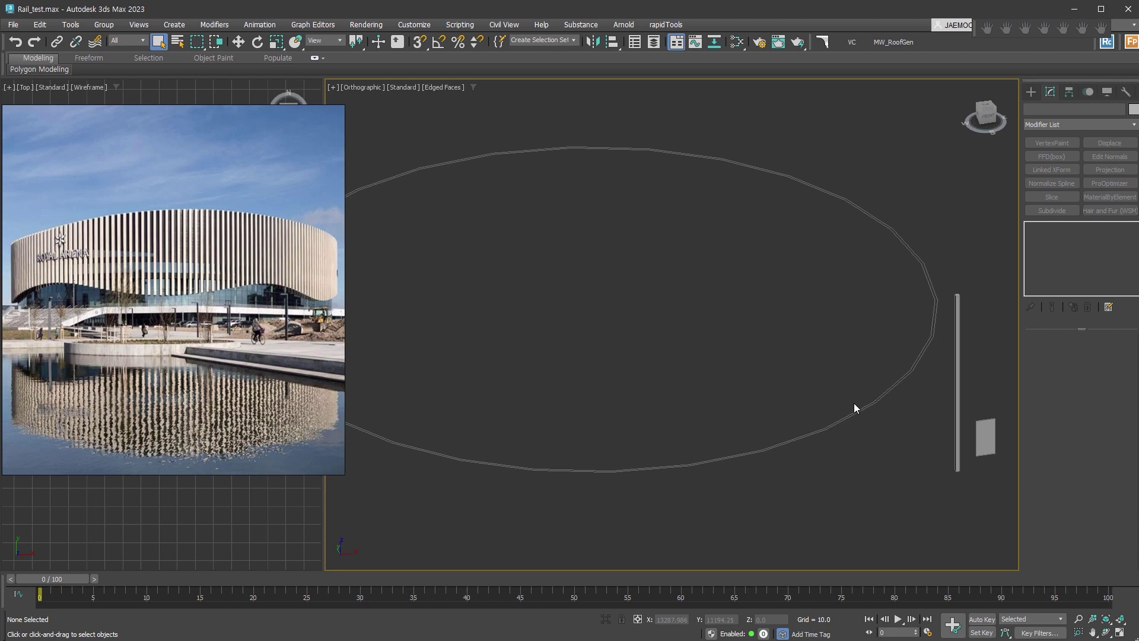
# Select out_path and frame the whole ellipse to compare it with glass_path.
pyautogui.scroll(5, 819, 385)
pyautogui.click(827, 377)
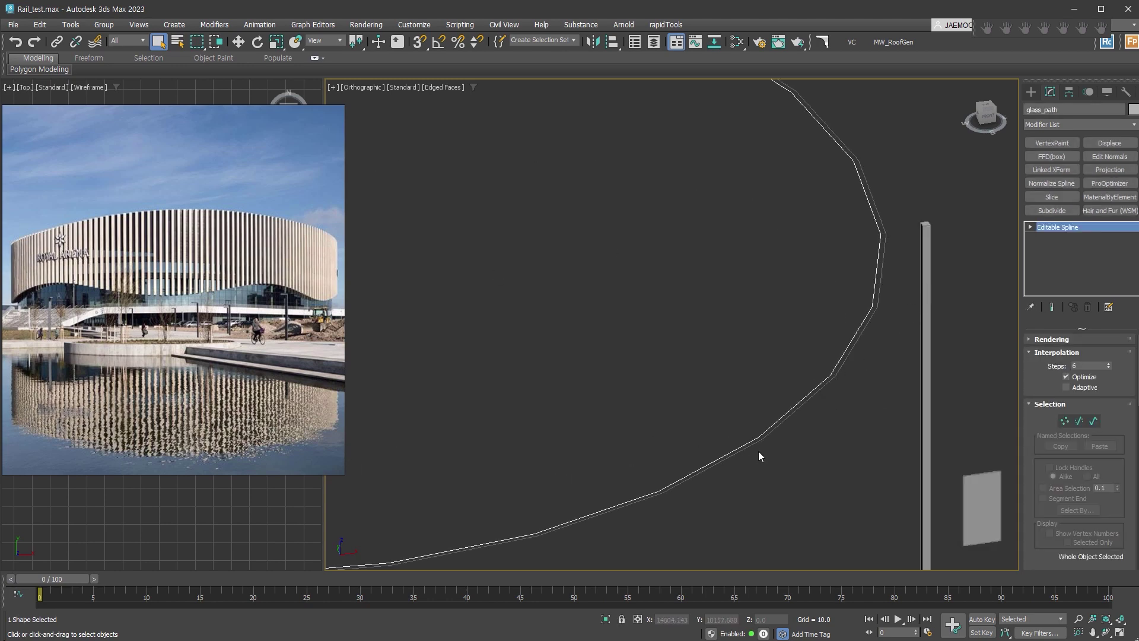
pyautogui.click(767, 438)
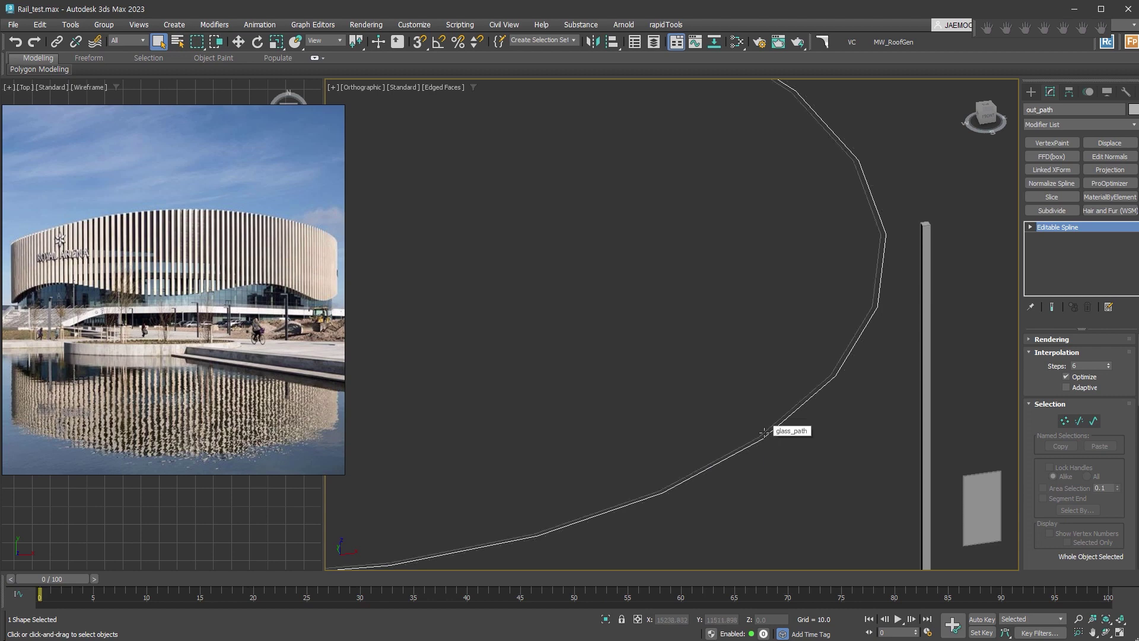
pyautogui.scroll(-5, 767, 438)
pyautogui.moveTo(767, 438); pyautogui.dragTo(873, 448, button='middle')
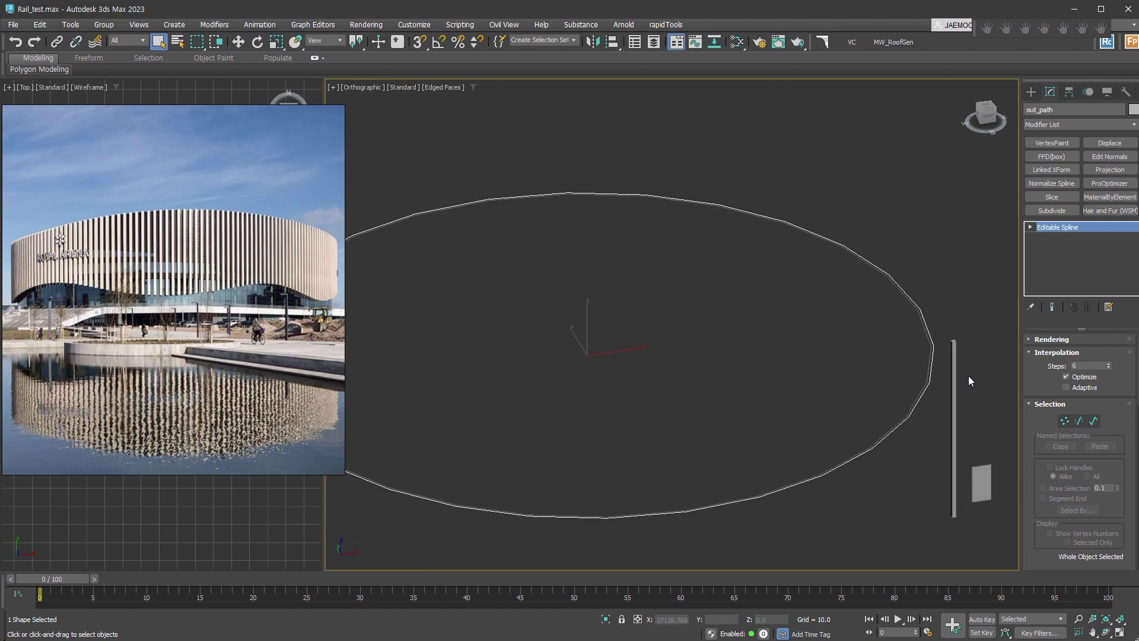
pyautogui.scroll(5, 988, 472)
pyautogui.scroll(4, 992, 495)
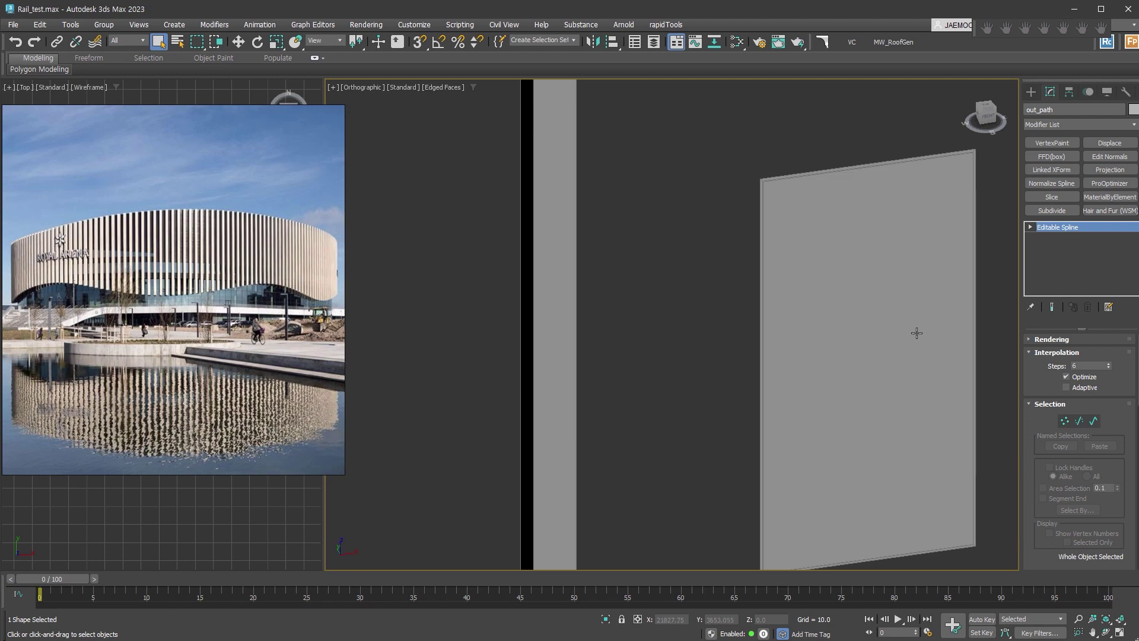
pyautogui.scroll(5, 774, 229)
# Inspect the Glass_u panel up close, then zoom out and reselect the glass_path spline.
pyautogui.click(718, 289)
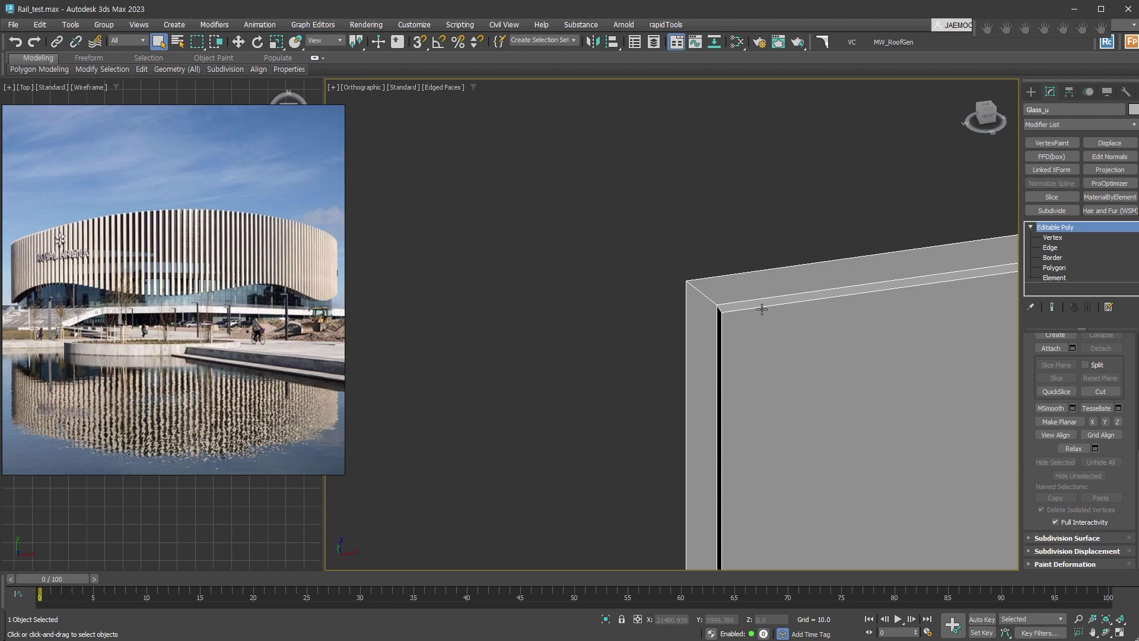
pyautogui.scroll(-5, 762, 309)
pyautogui.scroll(-5, 762, 309)
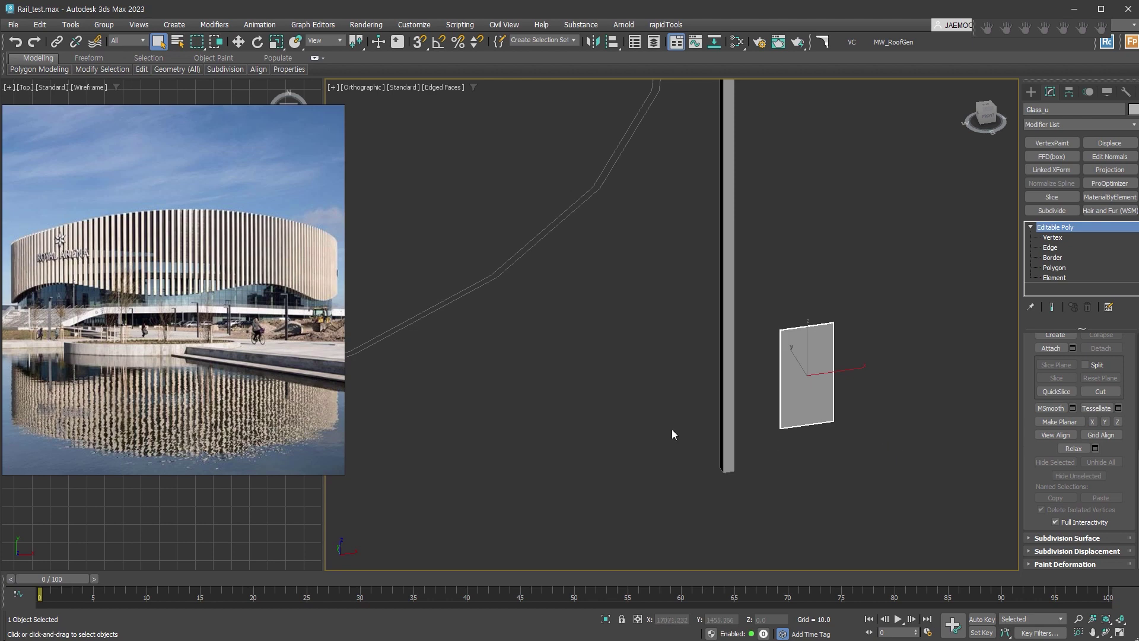
pyautogui.scroll(-3, 590, 407)
pyautogui.moveTo(770, 465); pyautogui.dragTo(841, 472, button='middle')
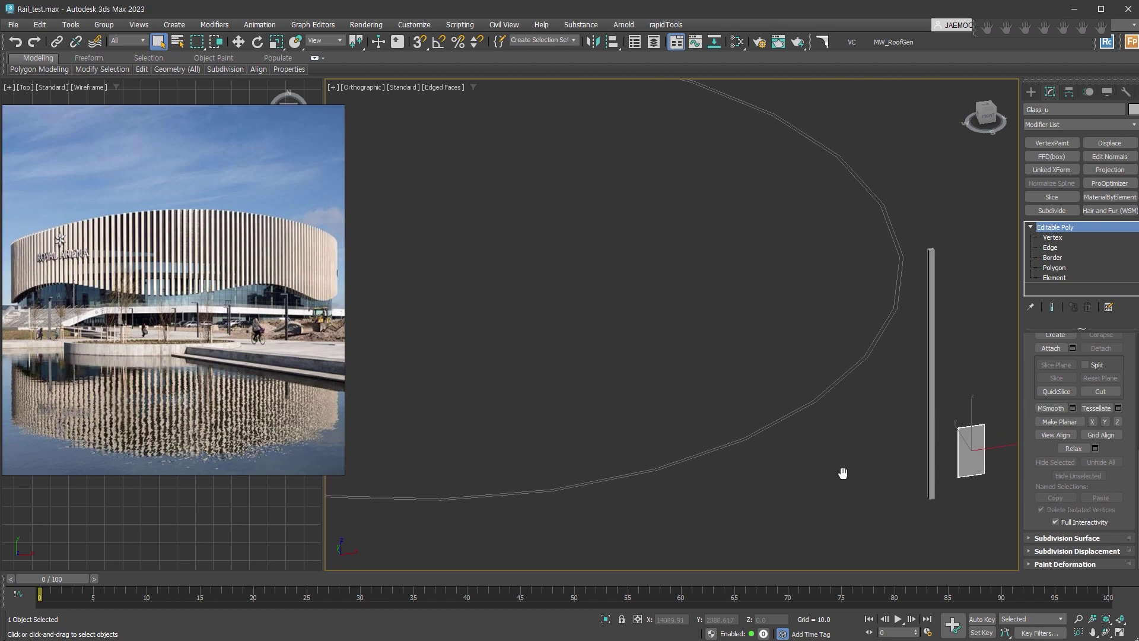
pyautogui.click(860, 357)
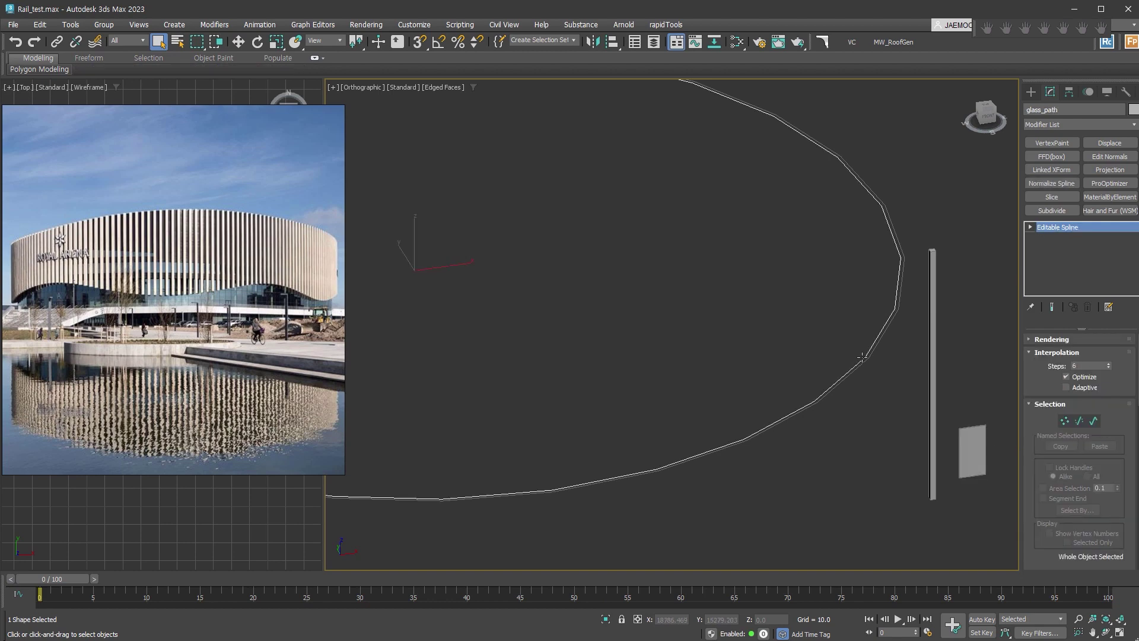
# Add Normalize Spline to glass_path with knots shown and Knot Count set to 80.
pyautogui.scroll(-3, 830, 468)
pyautogui.moveTo(830, 467); pyautogui.dragTo(858, 471, button='middle')
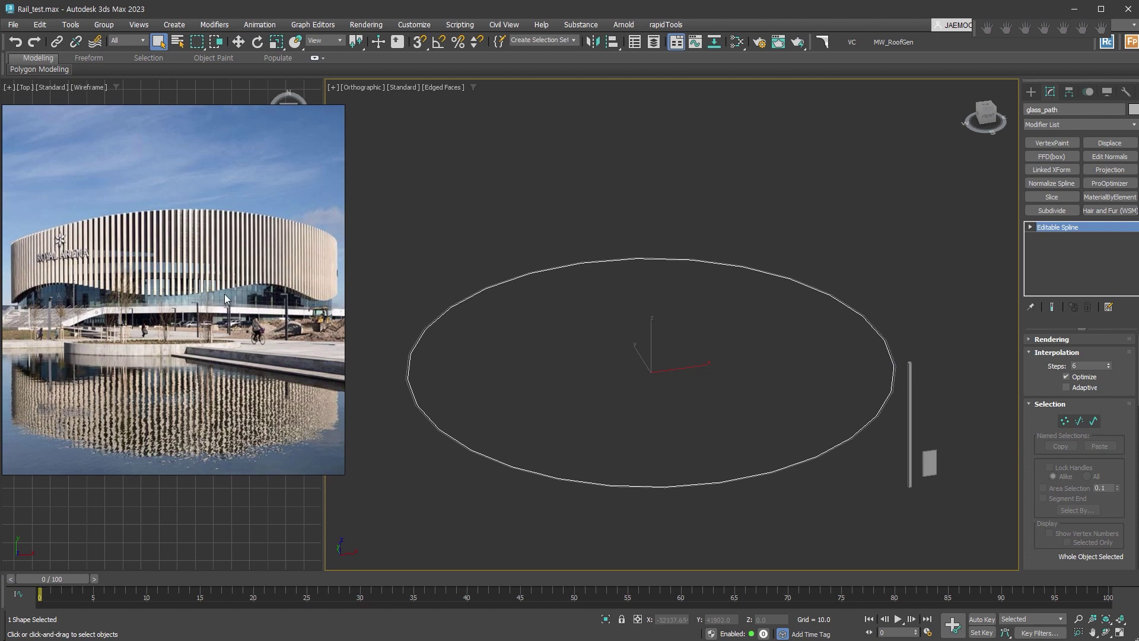
pyautogui.click(1054, 183)
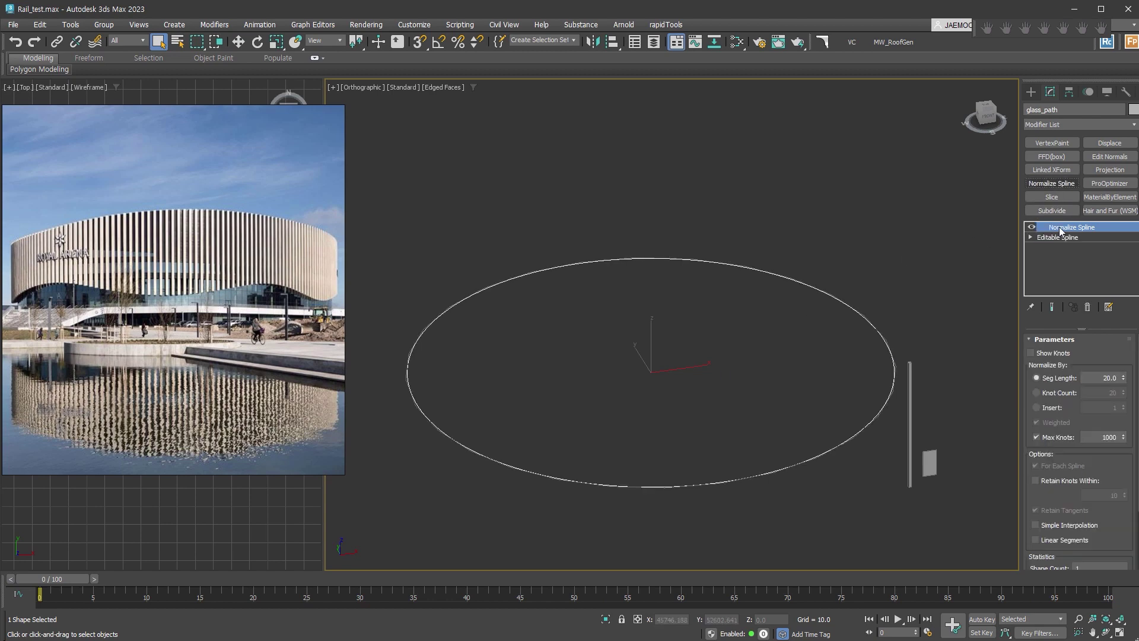
pyautogui.click(1055, 353)
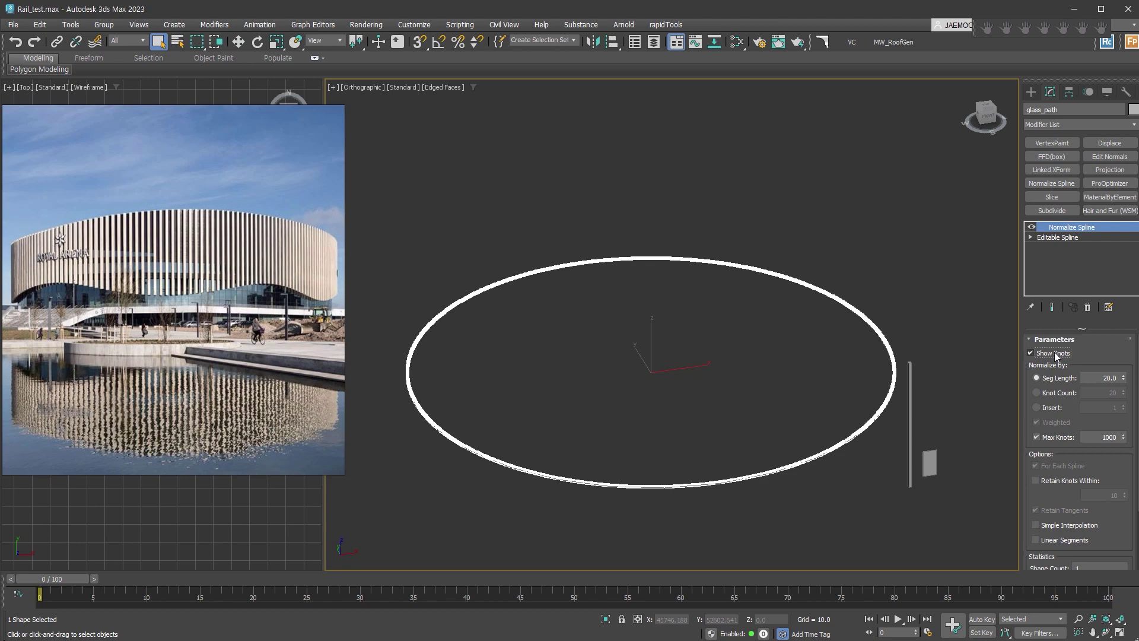
pyautogui.scroll(5, 883, 381)
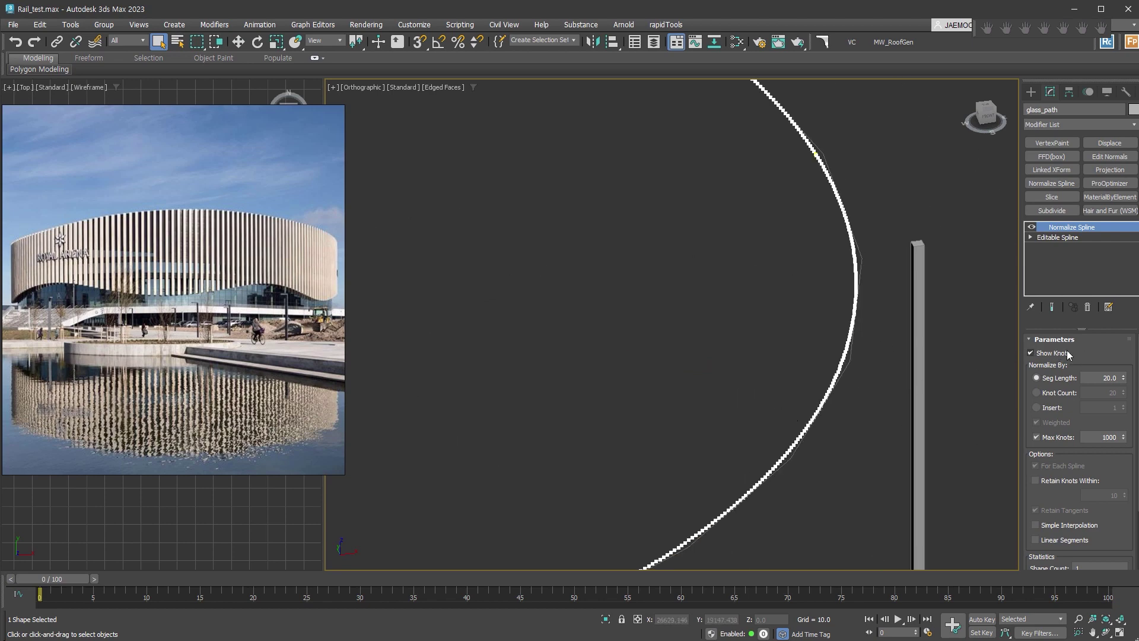
pyautogui.click(1059, 393)
pyautogui.doubleClick(1109, 393)
pyautogui.write('30')
pyautogui.press('Return')
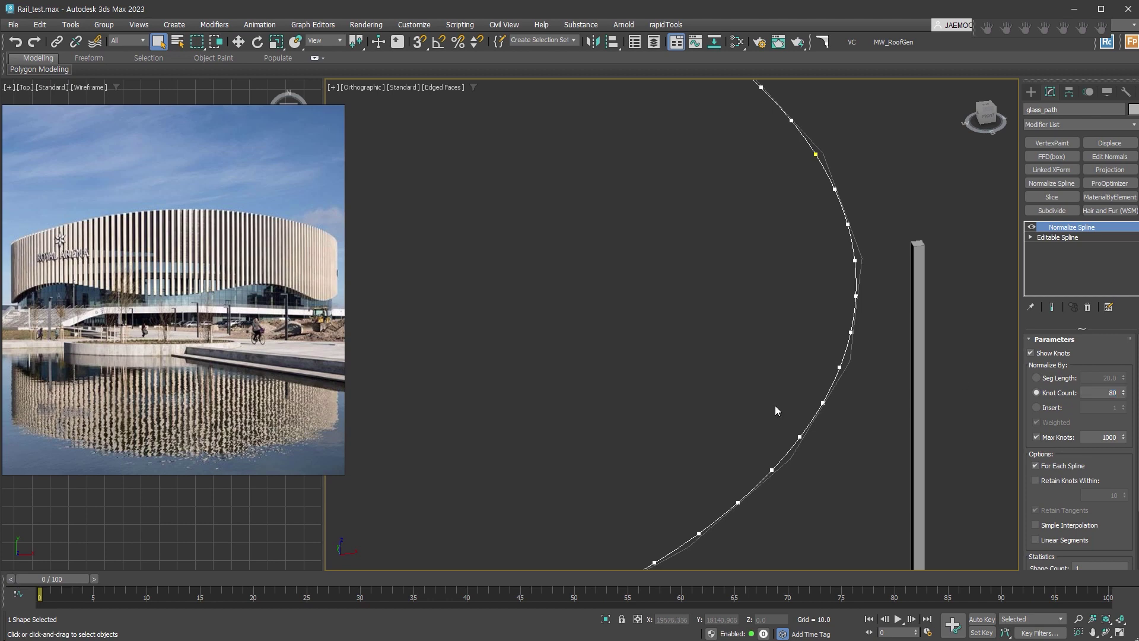
# Bake the evenly spaced knots into the spline and set Interpolation Steps to 0.
pyautogui.scroll(5, 843, 389)
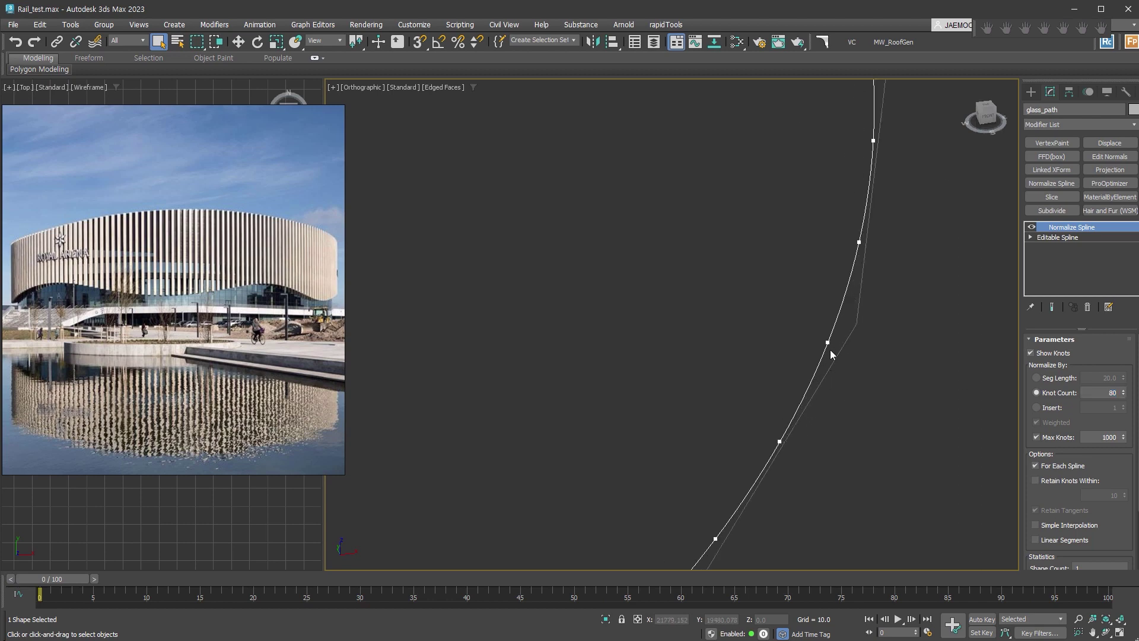
pyautogui.press('Delete')
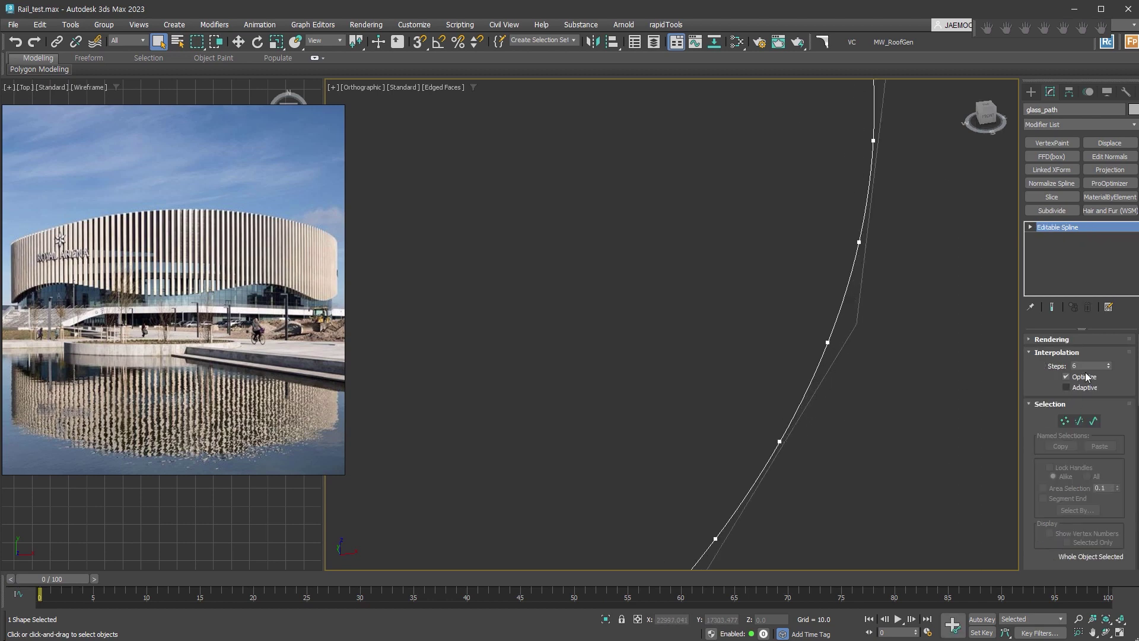
pyautogui.rightClick(1109, 364)
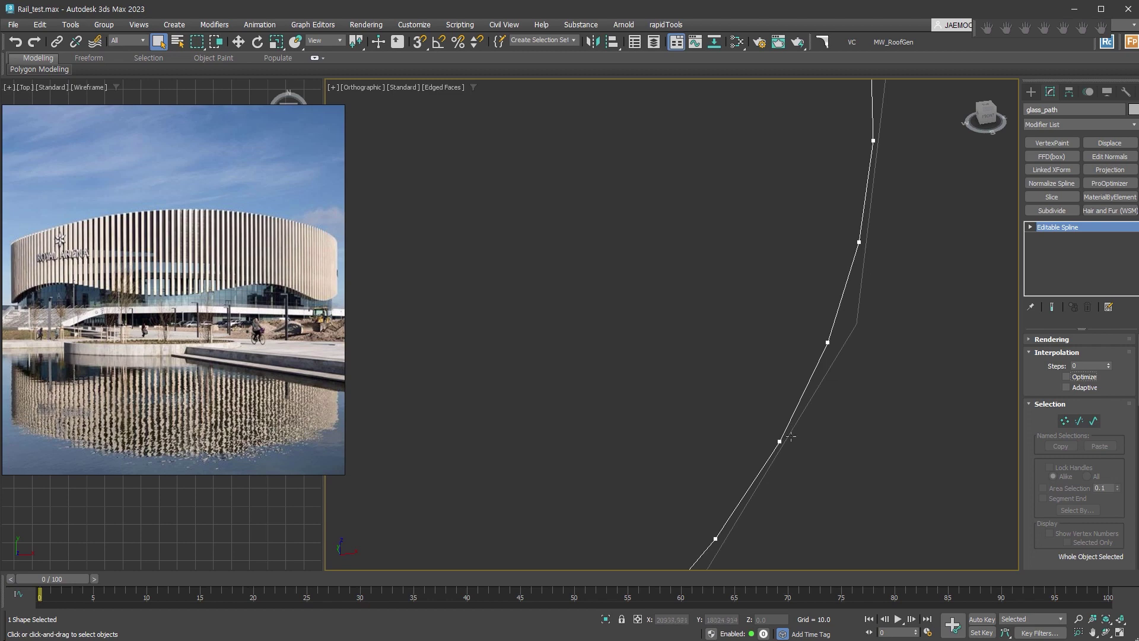
pyautogui.scroll(-3, 870, 416)
pyautogui.scroll(-3, 890, 368)
pyautogui.scroll(-3, 932, 350)
pyautogui.hotkey('ctrl', 'e')
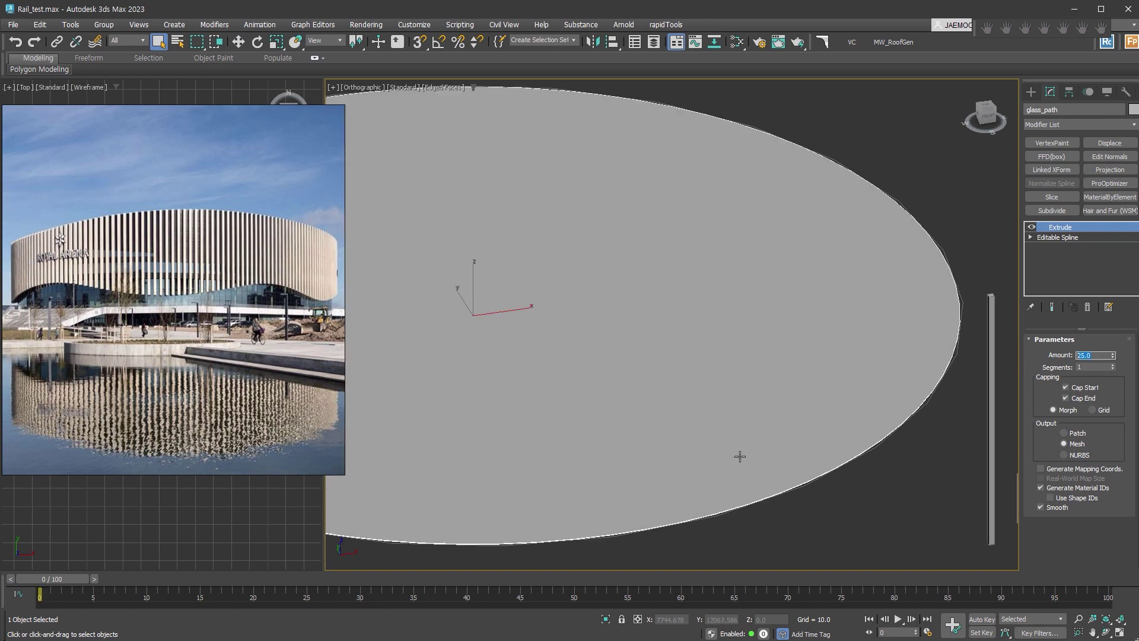
# Extrude glass_path 15000 with 5 segments and no caps, then convert it to Editable Poly.
pyautogui.write('15000')
pyautogui.press('Return')
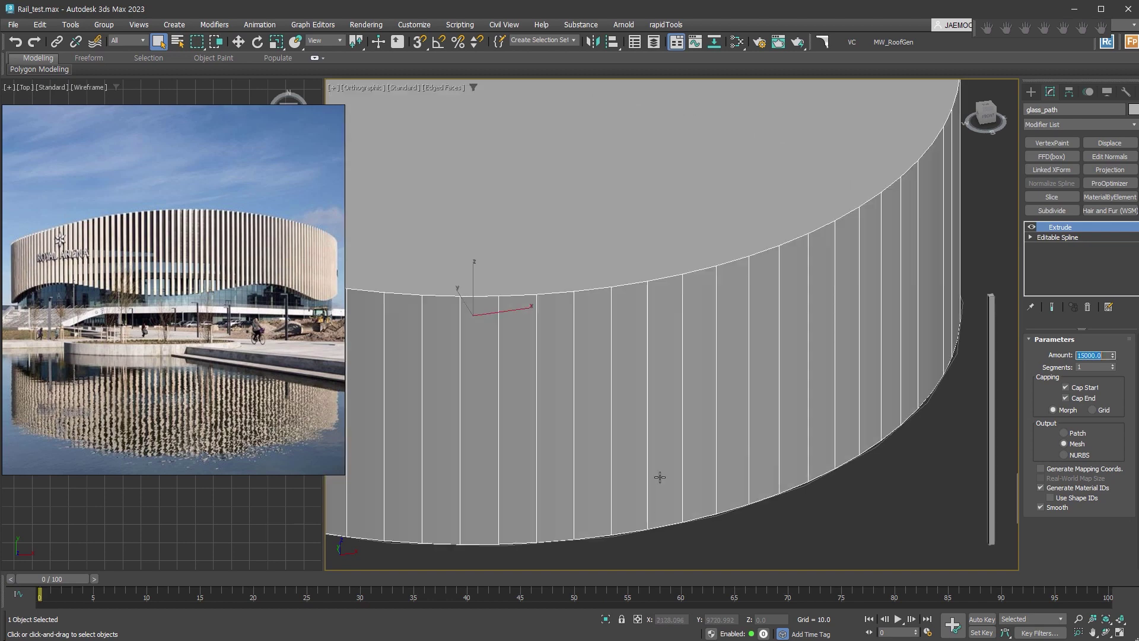
pyautogui.keyDown('alt'); pyautogui.moveTo(698, 348); pyautogui.dragTo(859, 483, button='middle'); pyautogui.keyUp('alt')
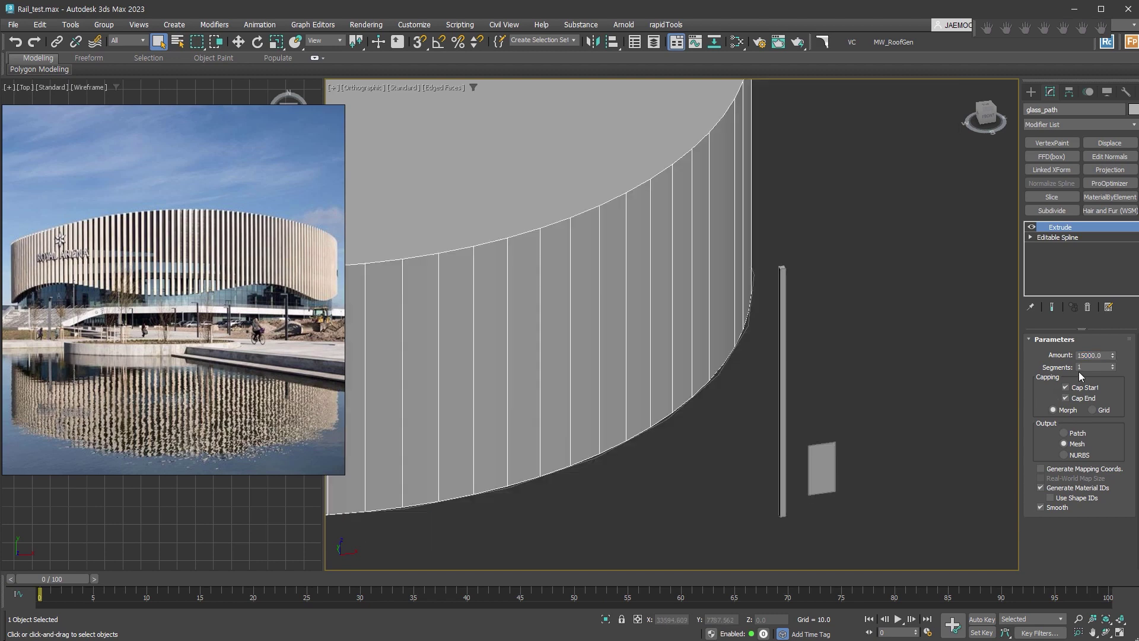
pyautogui.doubleClick(1104, 366)
pyautogui.write('5')
pyautogui.press('Return')
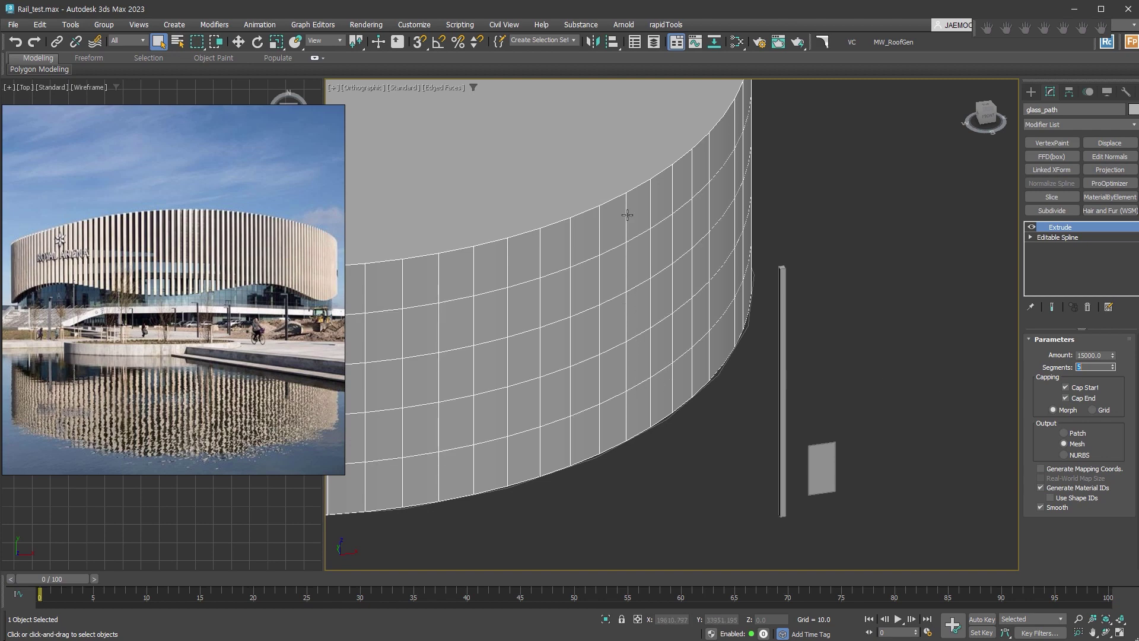
pyautogui.scroll(-2, 648, 374)
pyautogui.moveTo(649, 374); pyautogui.dragTo(825, 383, button='middle')
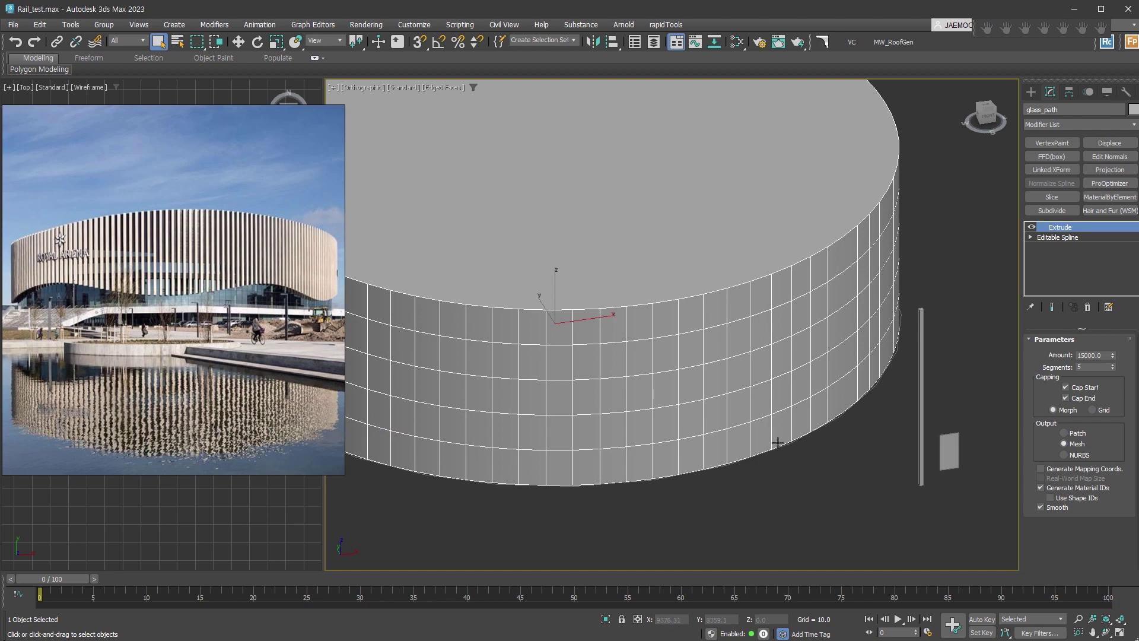
pyautogui.click(1083, 398)
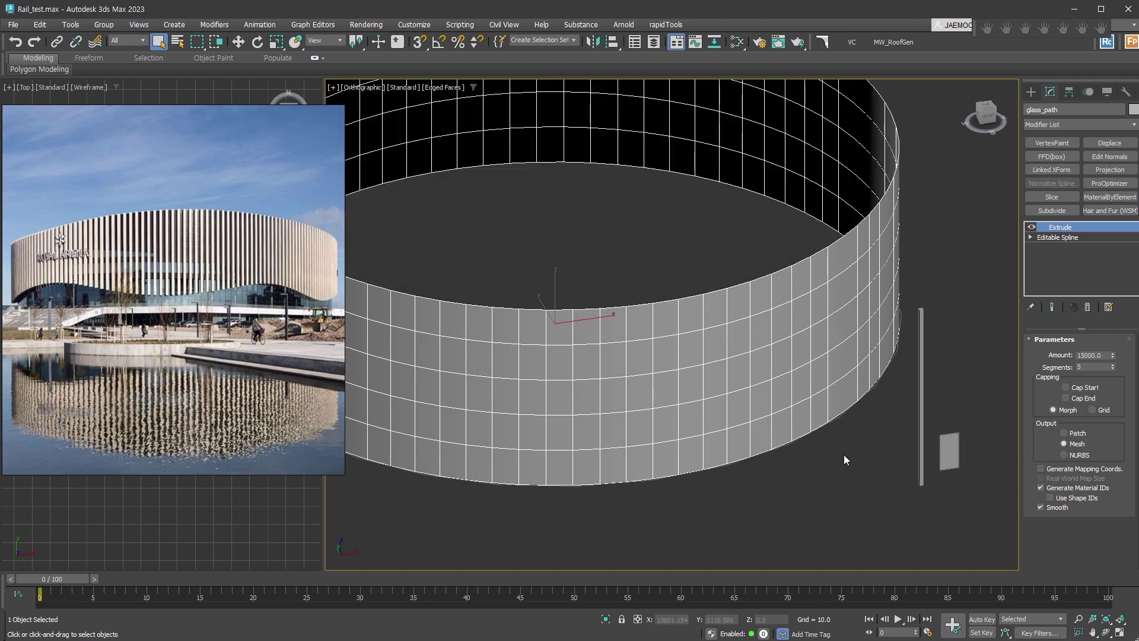
pyautogui.hotkey('ctrl', 'shift', 'p')
pyautogui.scroll(-3, 842, 450)
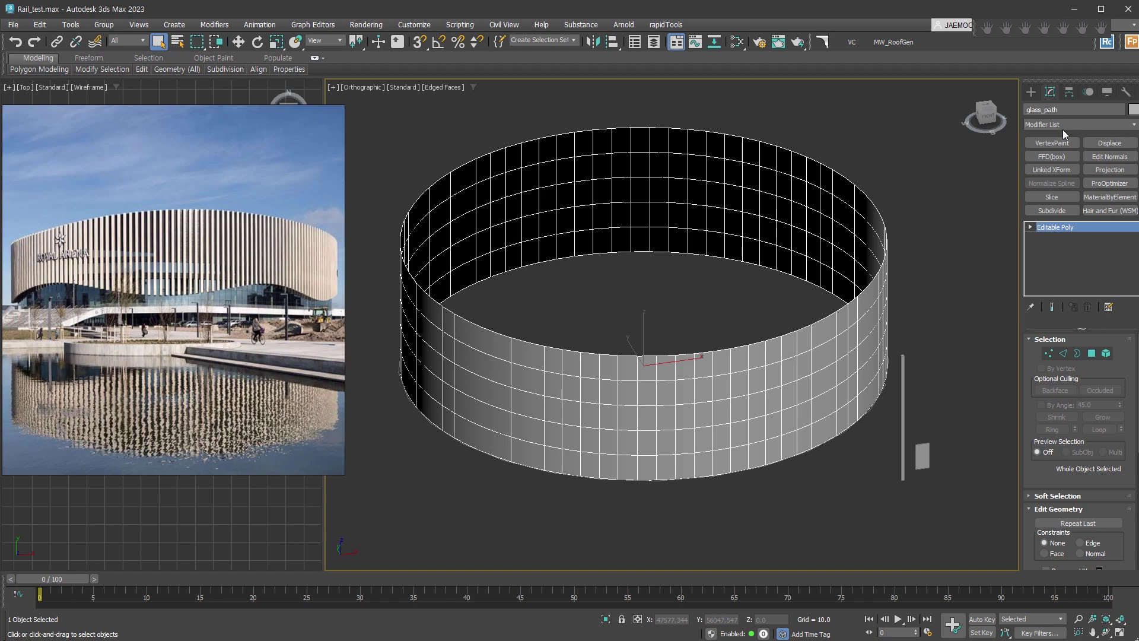
# Add QuadScatter to the ring wall with Glass_u as its first scatter object.
pyautogui.click(1063, 130)
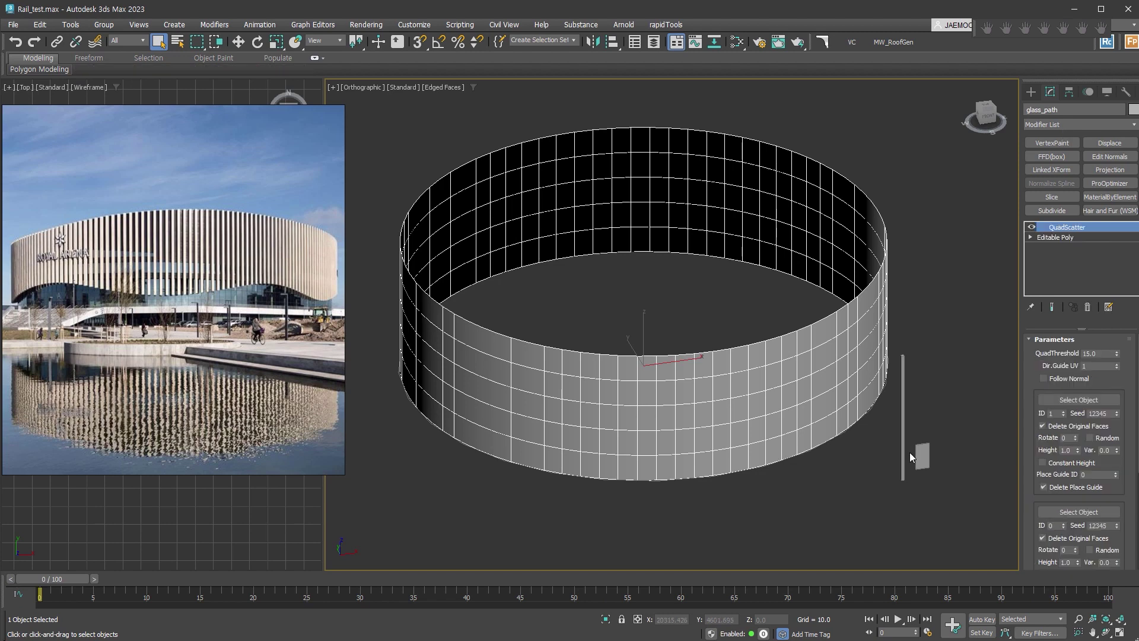
pyautogui.scroll(4, 909, 452)
pyautogui.click(1054, 400)
pyautogui.click(929, 446)
pyautogui.press('w')
pyautogui.moveTo(738, 394); pyautogui.dragTo(853, 410, button='middle')
pyautogui.scroll(-3, 853, 410)
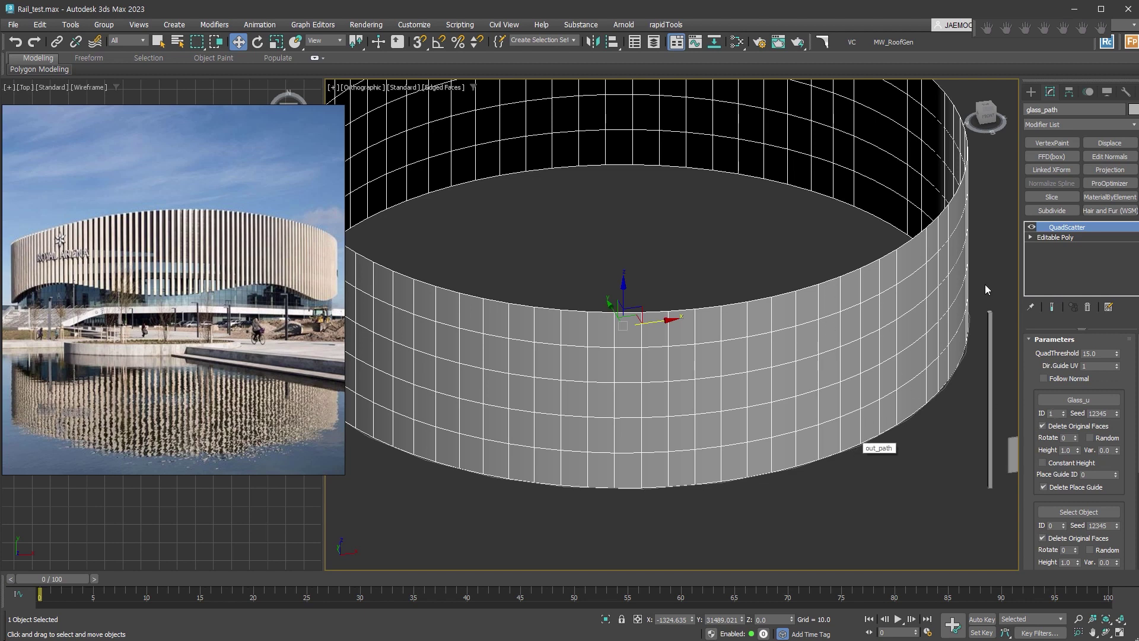
# Select all of the ring's polygons at Polygon level, then view the QuadScatter result.
pyautogui.click(1031, 237)
pyautogui.click(1055, 277)
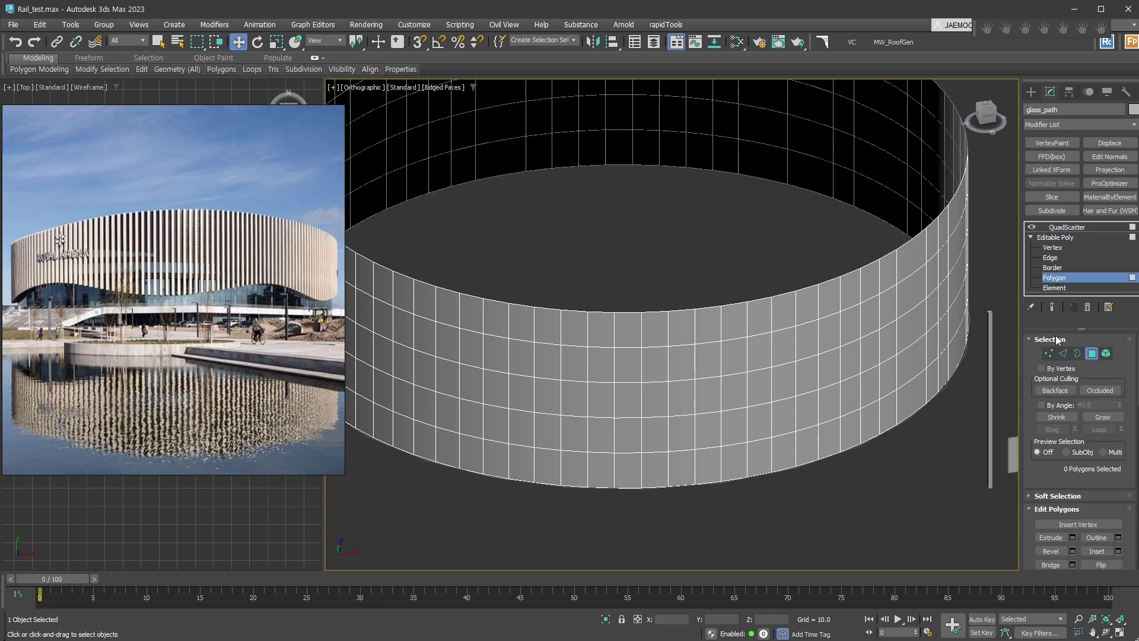
pyautogui.hotkey('ctrl', 'a')
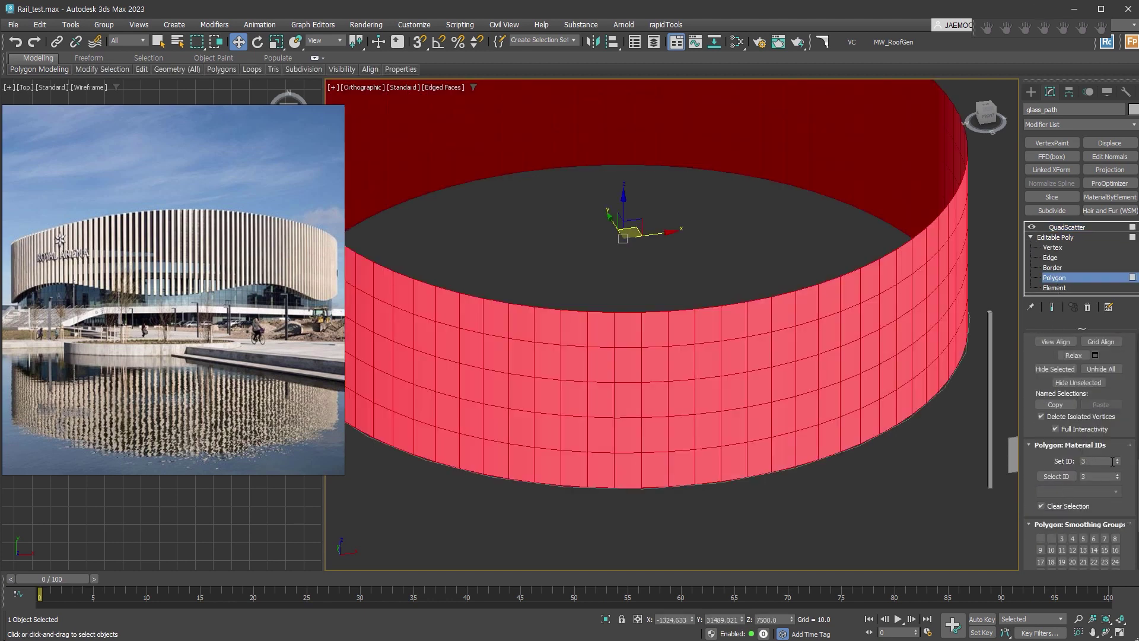
pyautogui.click(1077, 229)
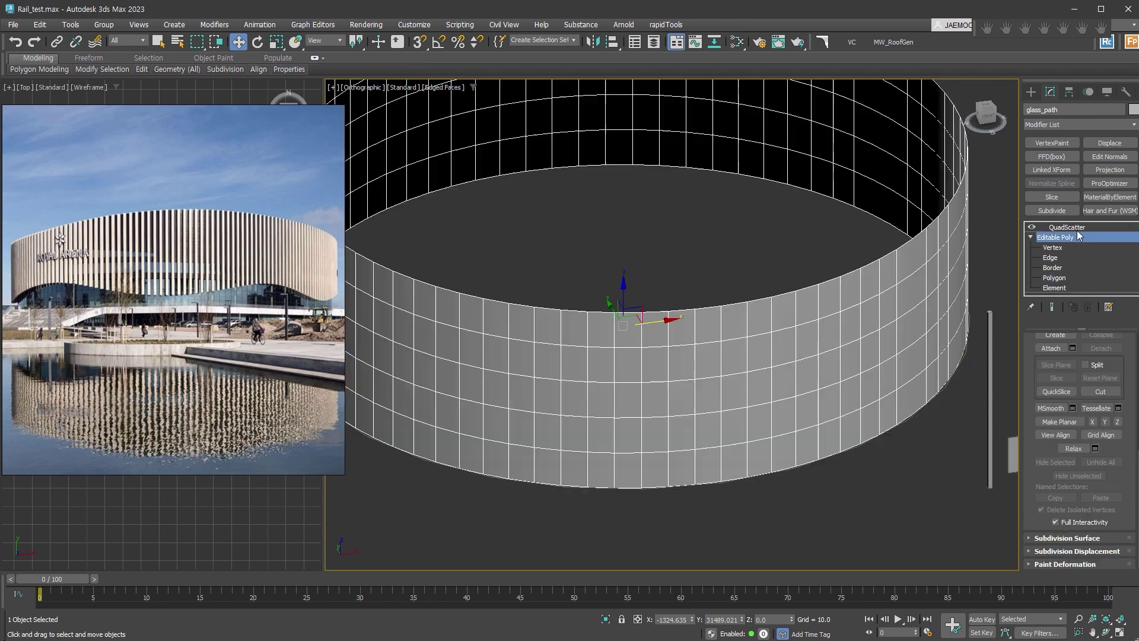
# Zoom in and pan across the scattered rails, then zoom out to frame the whole ring.
pyautogui.scroll(5, 884, 403)
pyautogui.scroll(3, 876, 407)
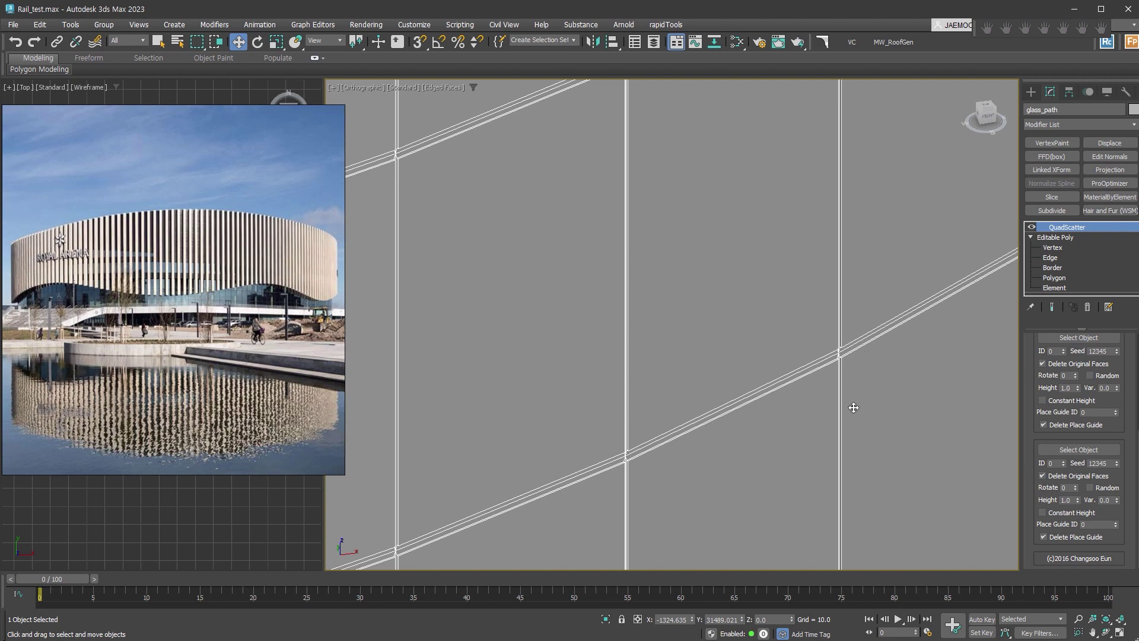
pyautogui.moveTo(852, 402); pyautogui.dragTo(767, 453, button='middle')
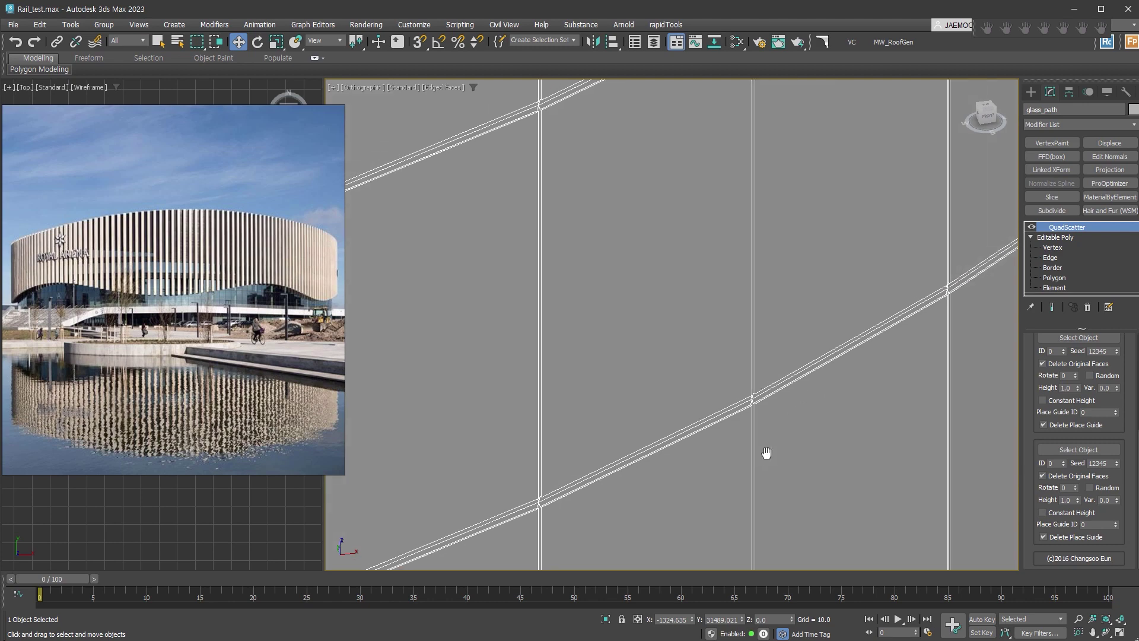
pyautogui.scroll(-5, 777, 445)
pyautogui.scroll(-3, 742, 376)
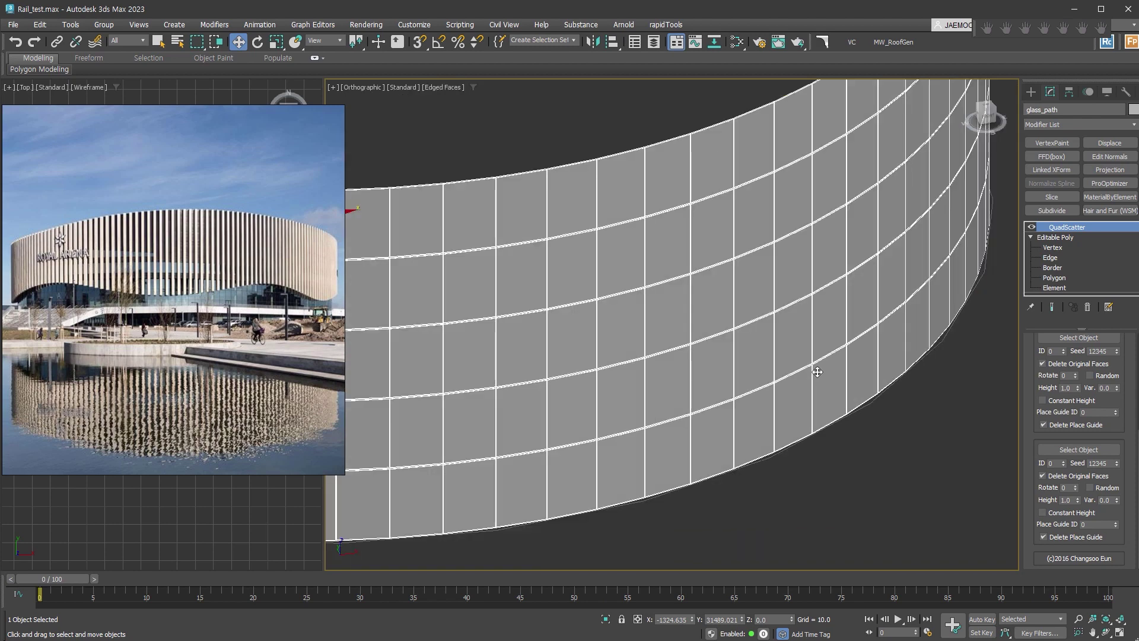
pyautogui.scroll(-4, 818, 372)
pyautogui.moveTo(818, 372); pyautogui.dragTo(843, 397, button='middle')
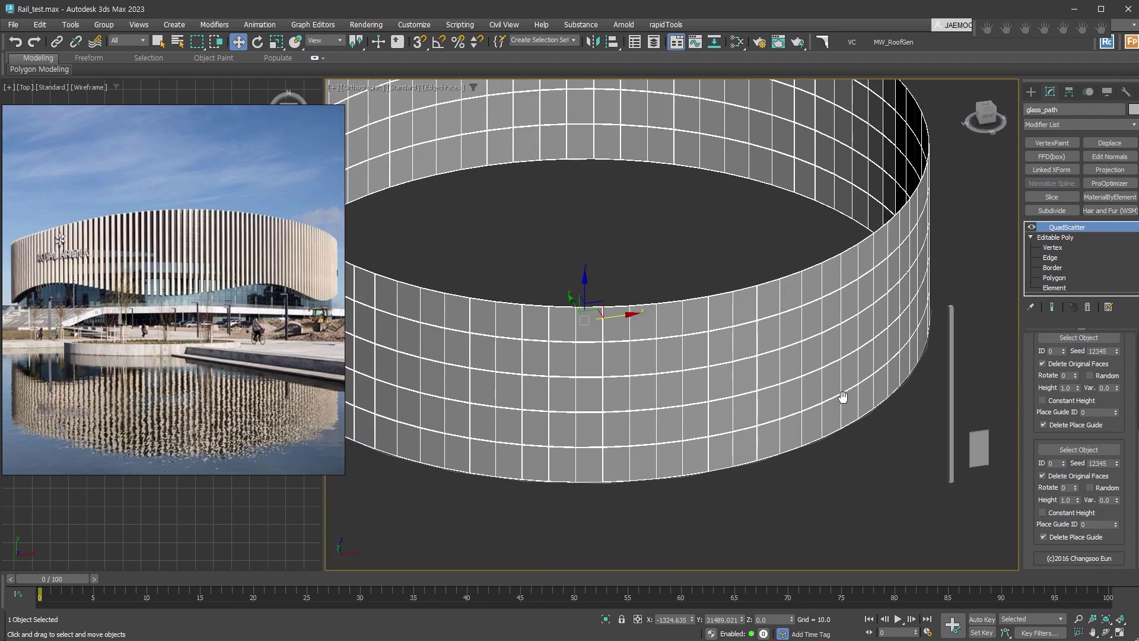
# Return to the Editable Poly base mesh in the modifier stack.
pyautogui.click(1031, 237)
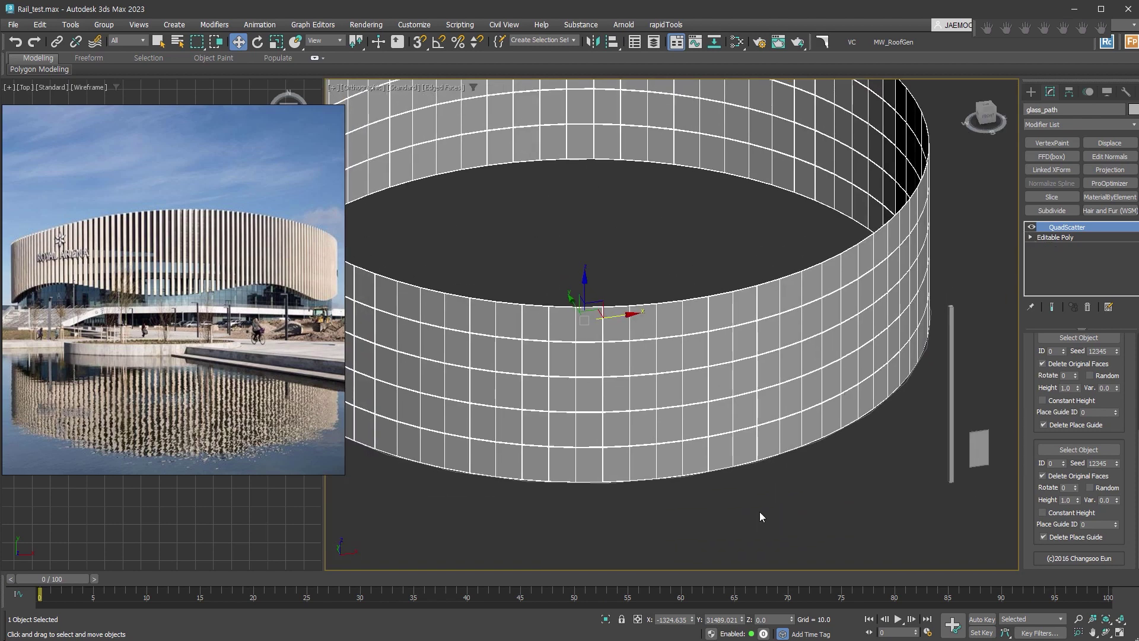
pyautogui.click(1078, 236)
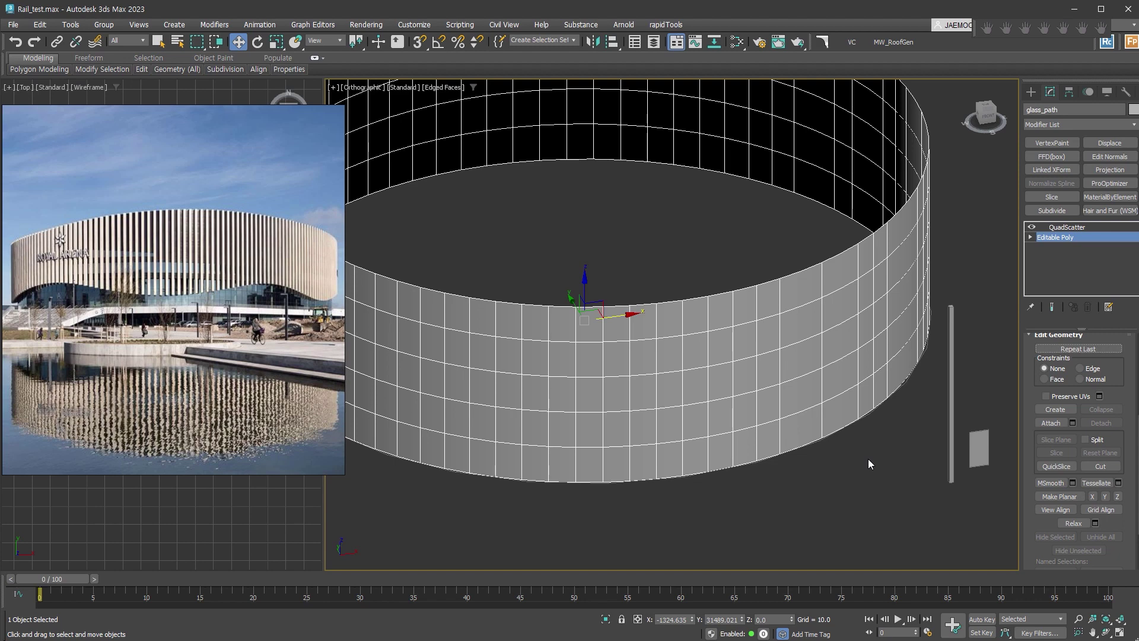
pyautogui.click(1031, 237)
pyautogui.click(1030, 238)
# Add Edit Poly and cap the facade's open top border.
pyautogui.hotkey('alt', 'e')
pyautogui.click(1043, 236)
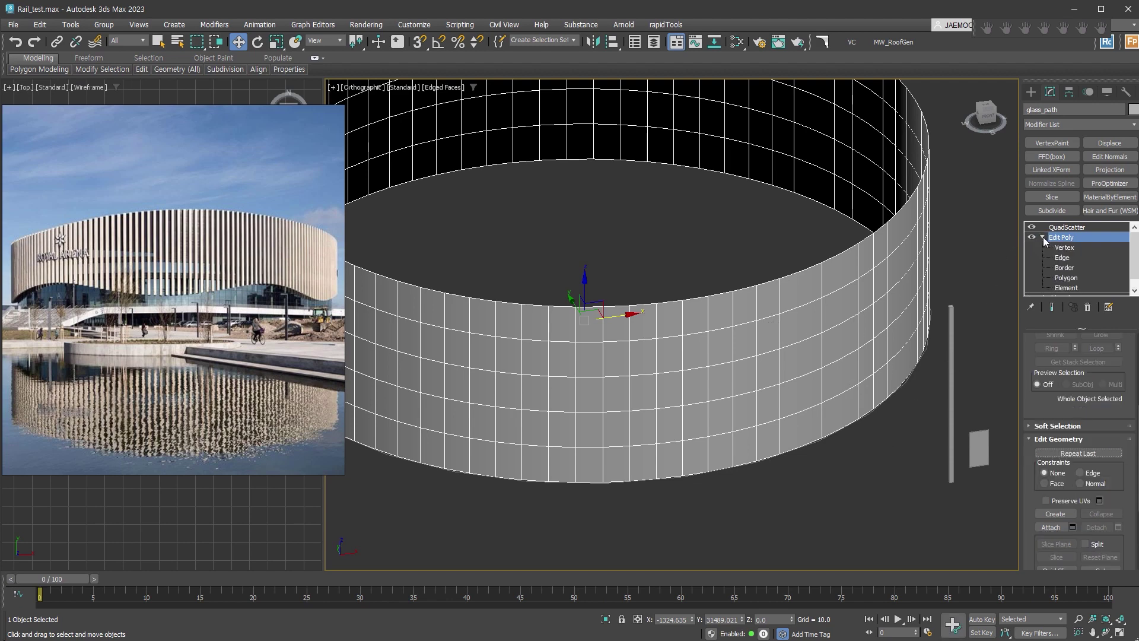
pyautogui.click(1057, 270)
pyautogui.click(858, 237)
pyautogui.scroll(-3, 865, 411)
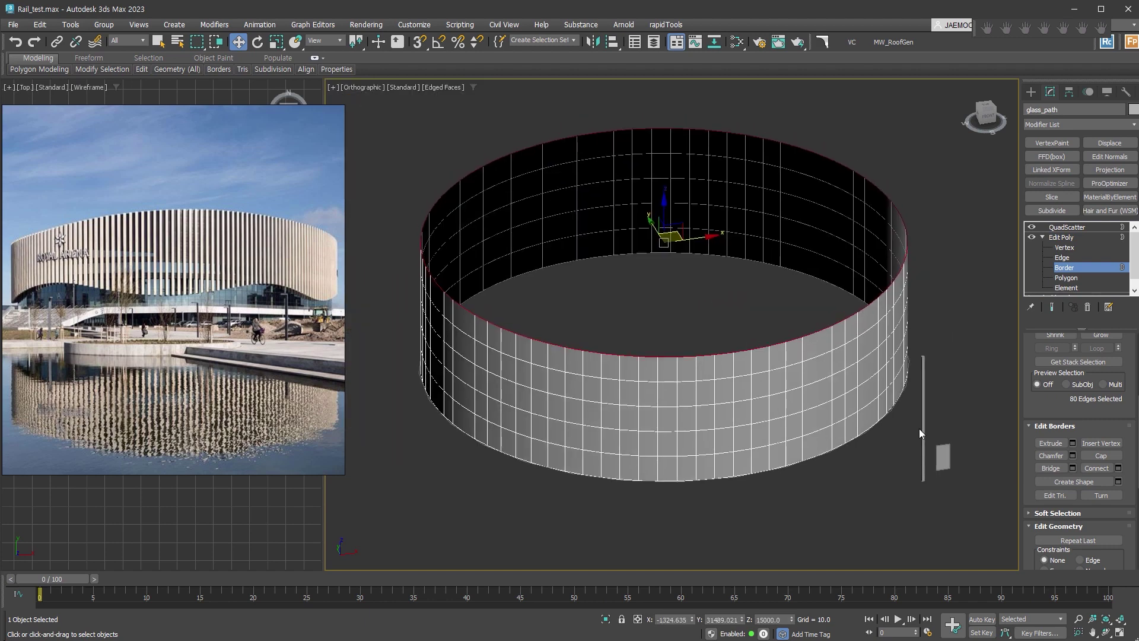
pyautogui.click(1102, 456)
# Detach the top cap polygon as Object001 and delete the Edit Poly modifier.
pyautogui.click(1067, 278)
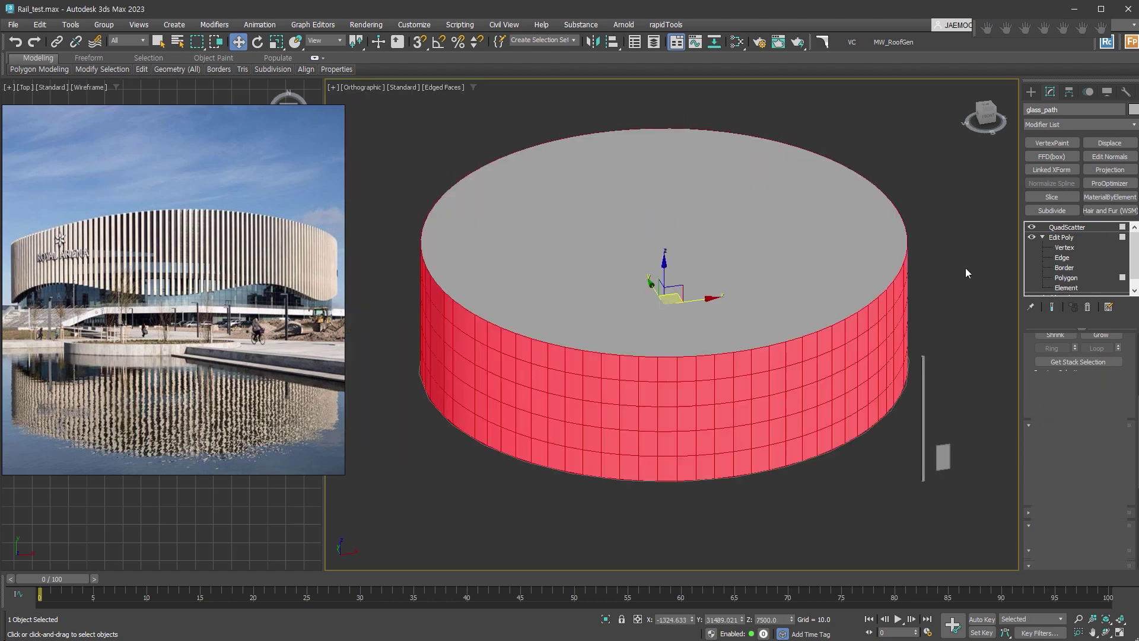
pyautogui.click(834, 263)
pyautogui.rightClick(834, 263)
pyautogui.click(795, 301)
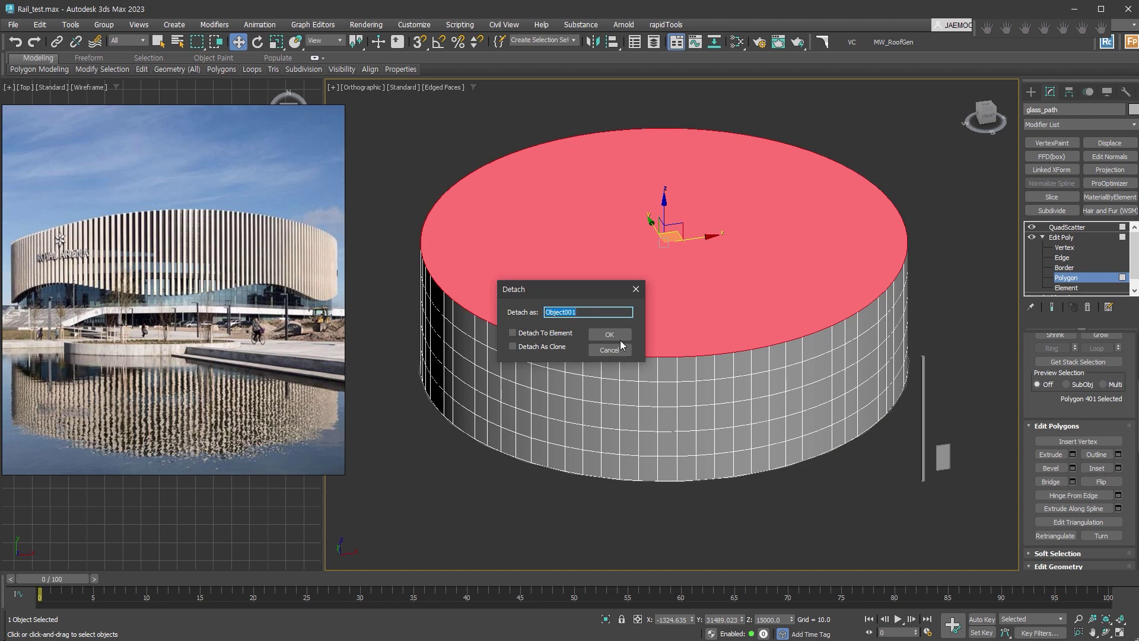
pyautogui.click(611, 335)
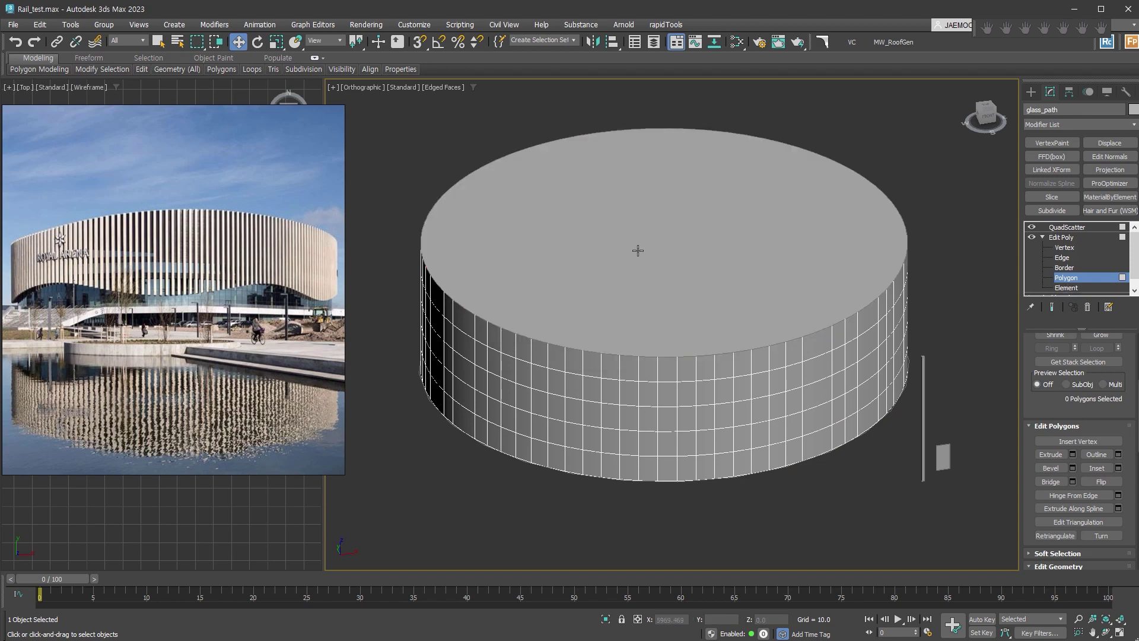
pyautogui.click(1085, 237)
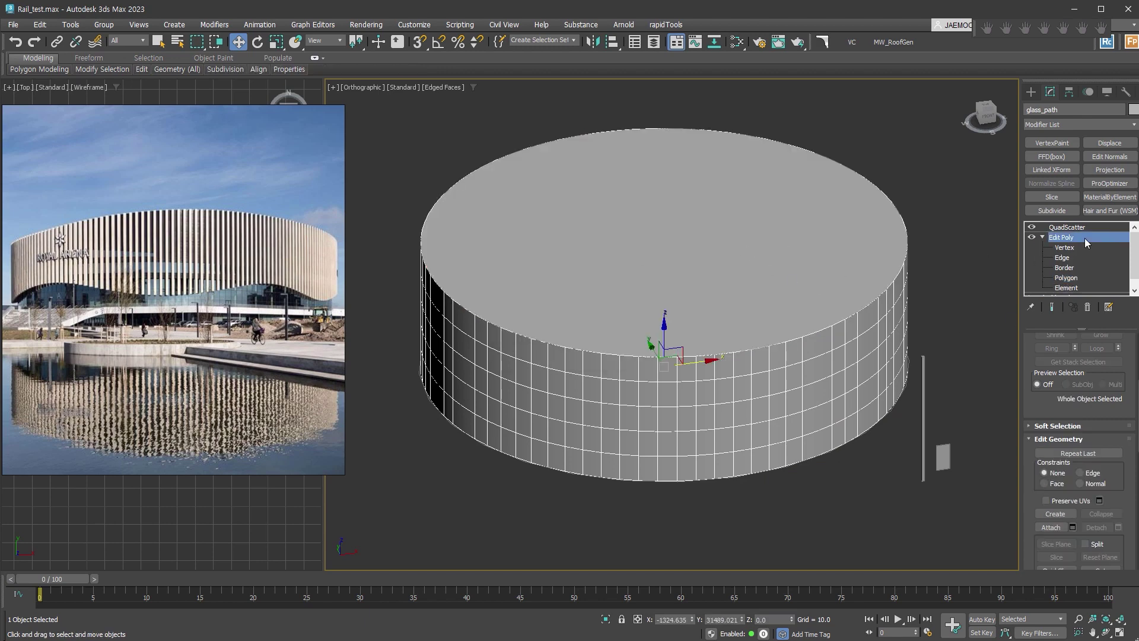
pyautogui.click(1089, 306)
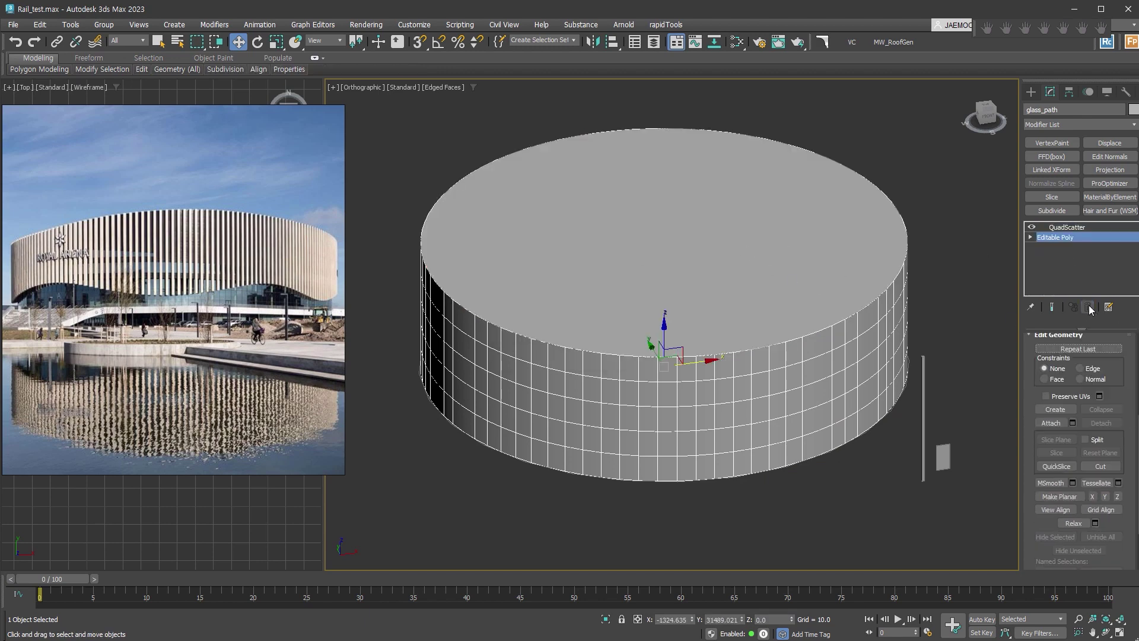
# Lift Object001 to confirm it is separate, then undo the move.
pyautogui.click(765, 236)
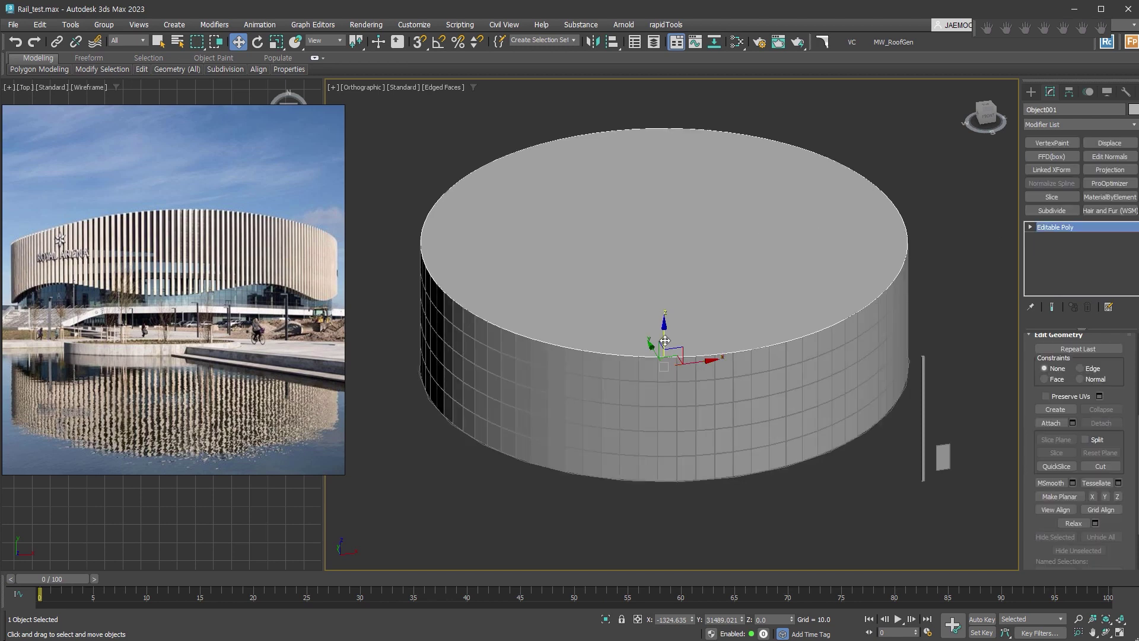
pyautogui.moveTo(667, 334); pyautogui.dragTo(668, 198)
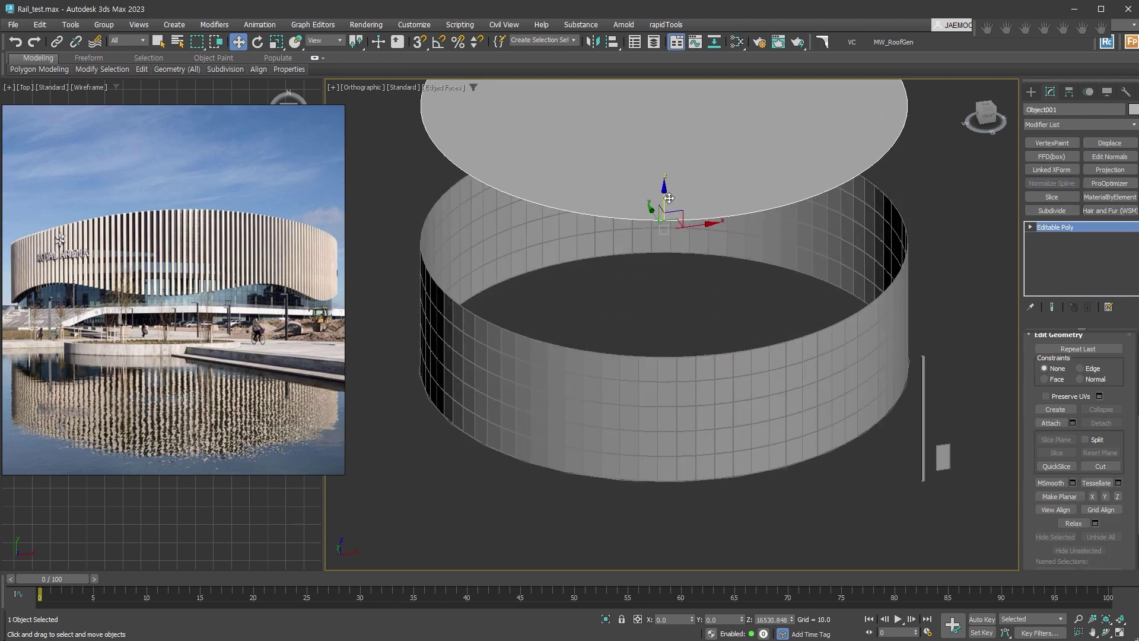
pyautogui.hotkey('ctrl', 'z')
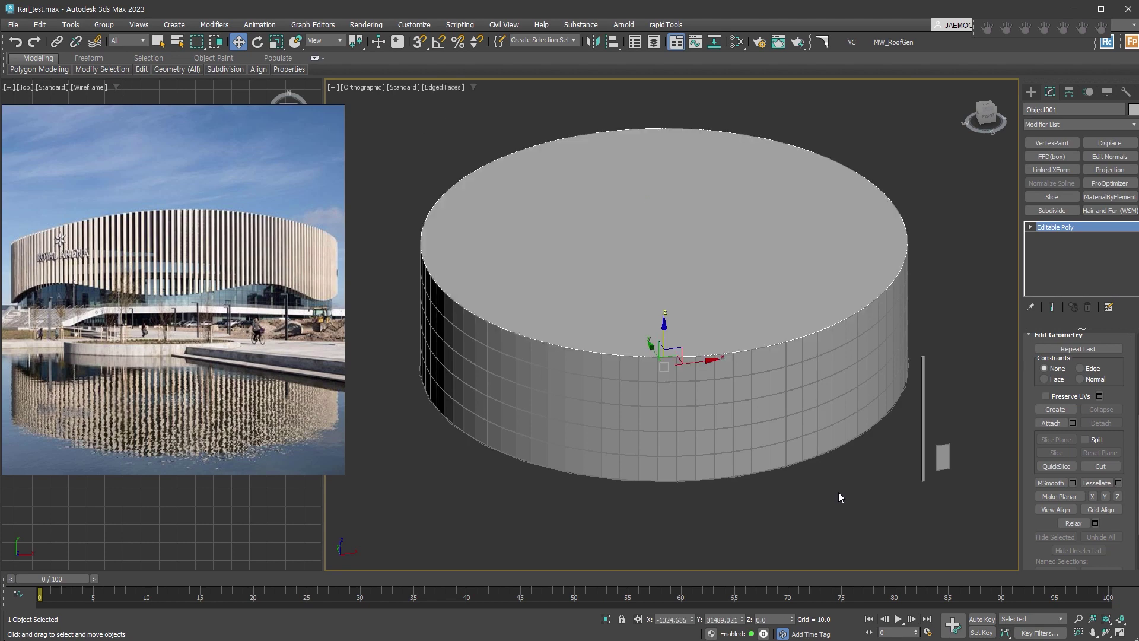
pyautogui.click(834, 460)
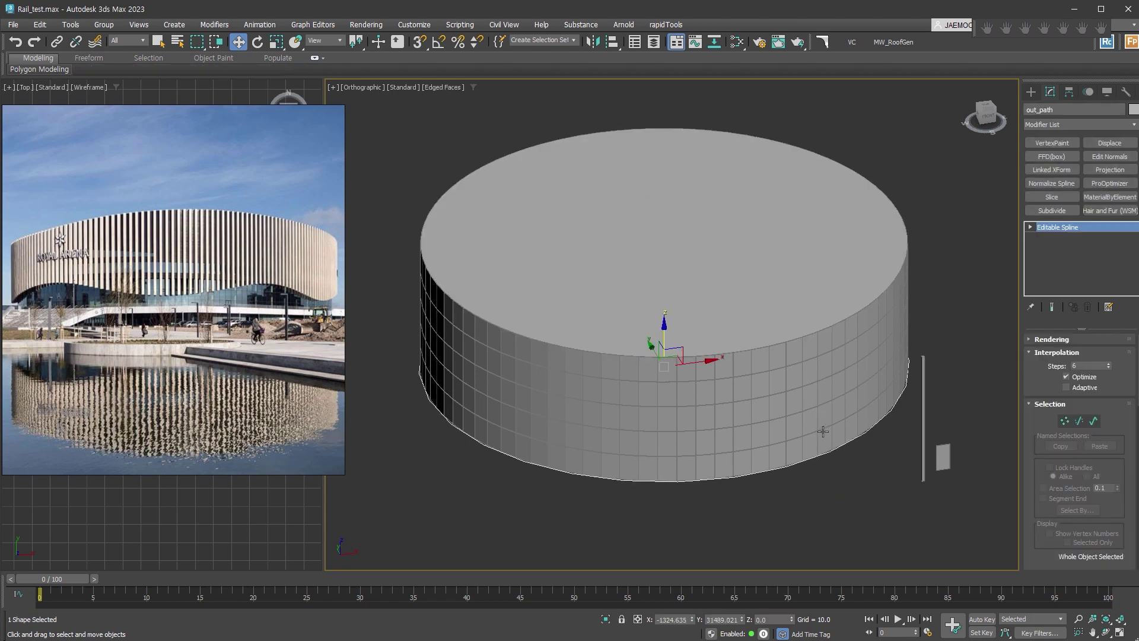
# Hide Object001, raise out_path up the facade, and Shift-clone it higher as out_path001.
pyautogui.hotkey('ctrl', 'z')
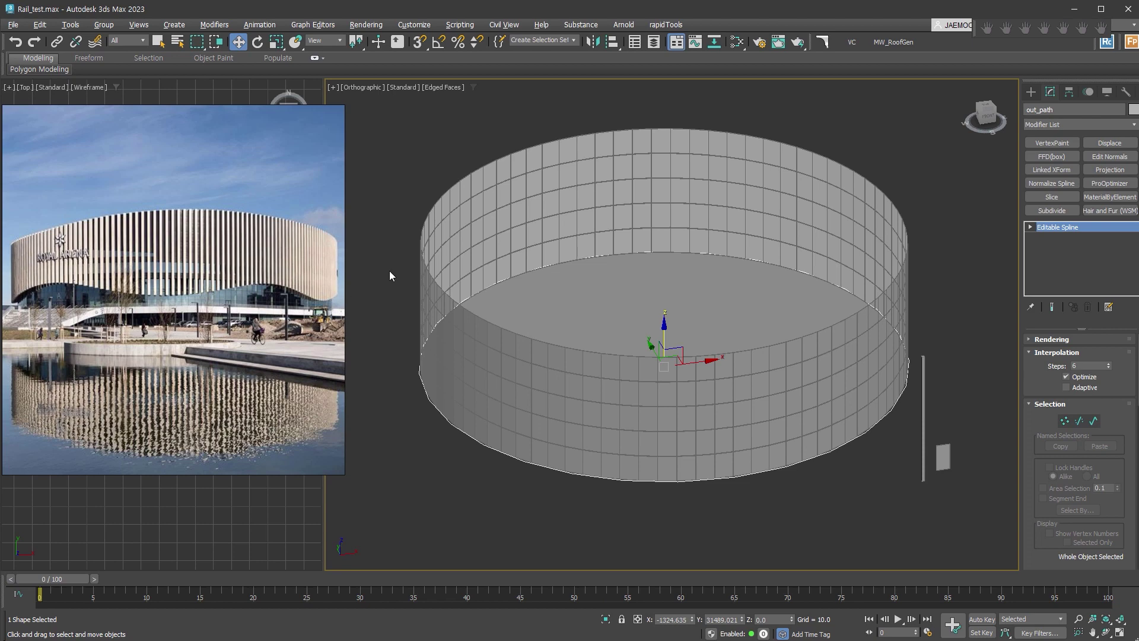
pyautogui.moveTo(661, 332); pyautogui.dragTo(660, 299)
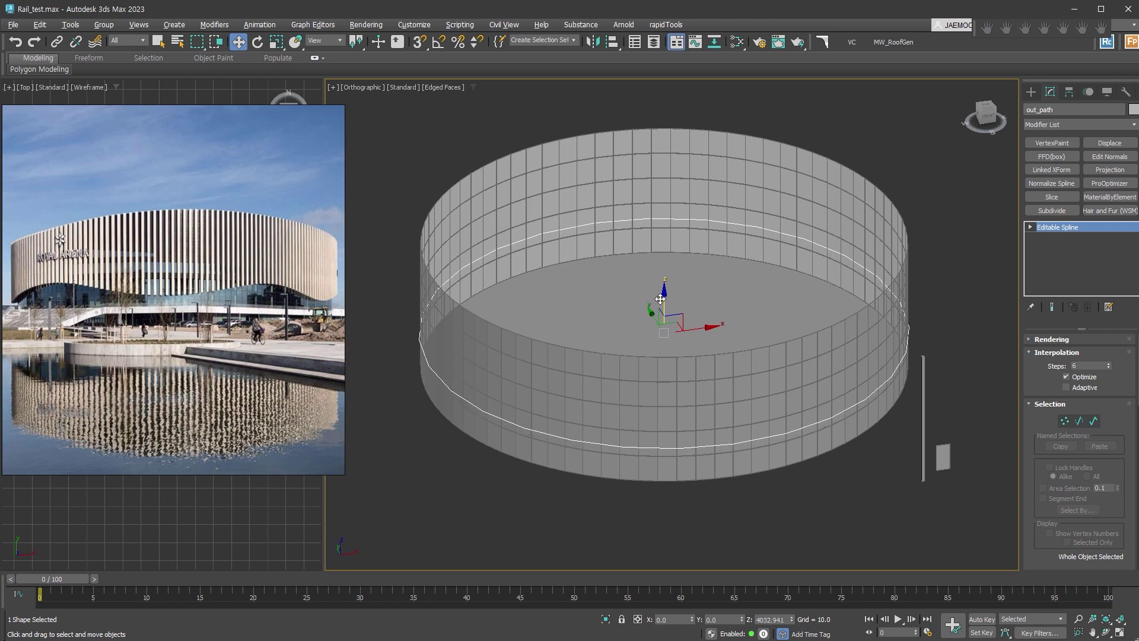
pyautogui.keyDown('shift'); pyautogui.moveTo(661, 299); pyautogui.dragTo(657, 254); pyautogui.keyUp('shift')
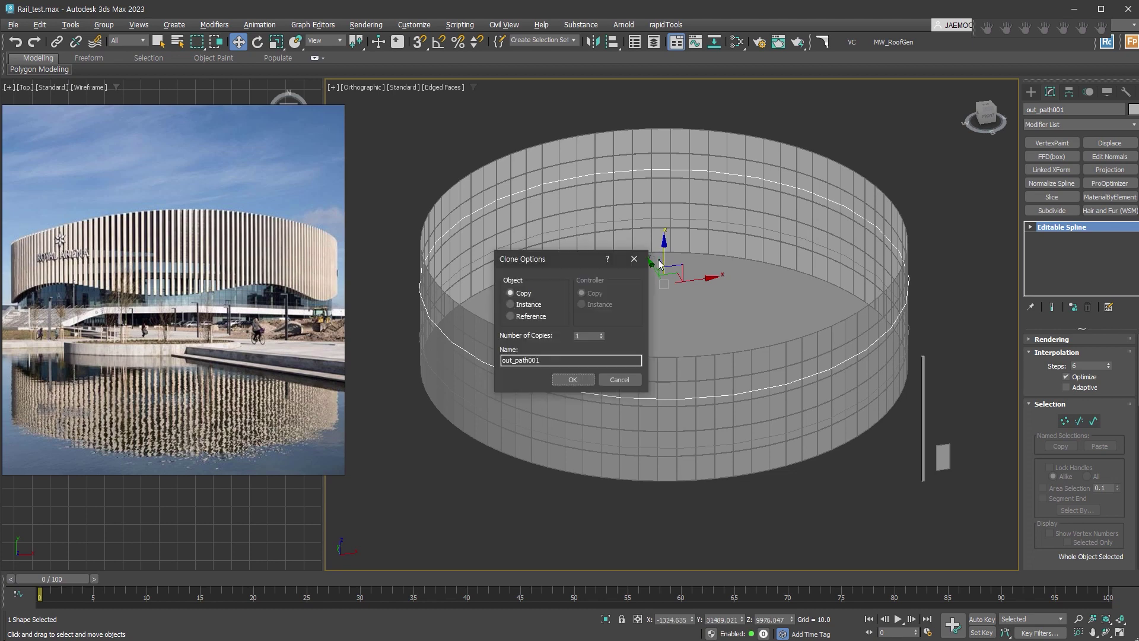
pyautogui.click(583, 384)
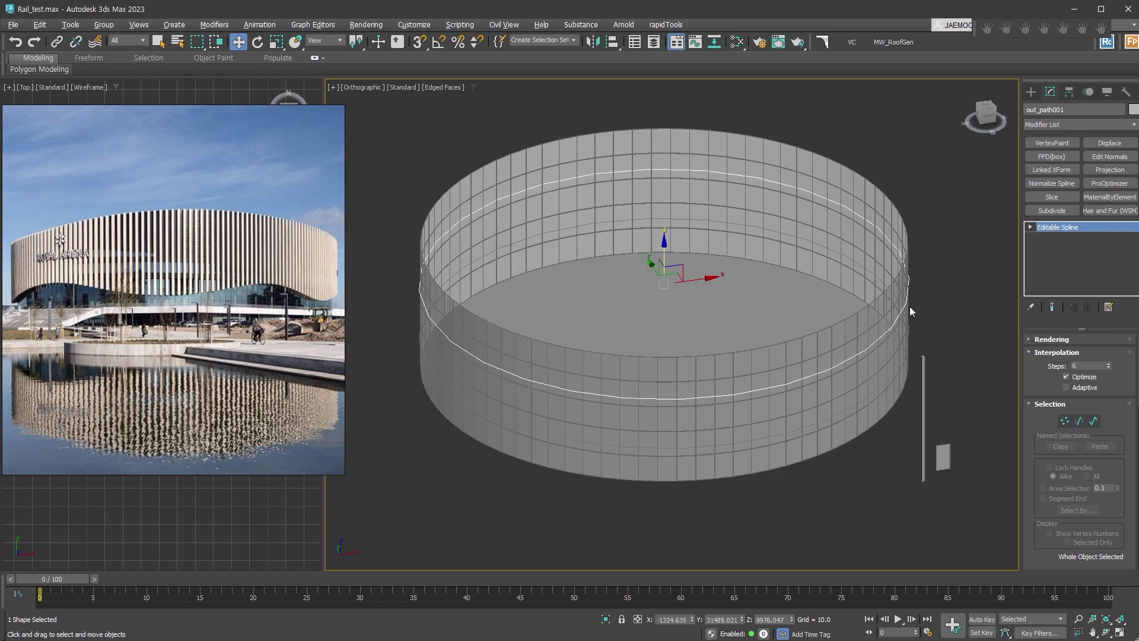
pyautogui.click(715, 447)
# Divide out_path's segments and raise selected vertices to make the ring wavy.
pyautogui.press('2')
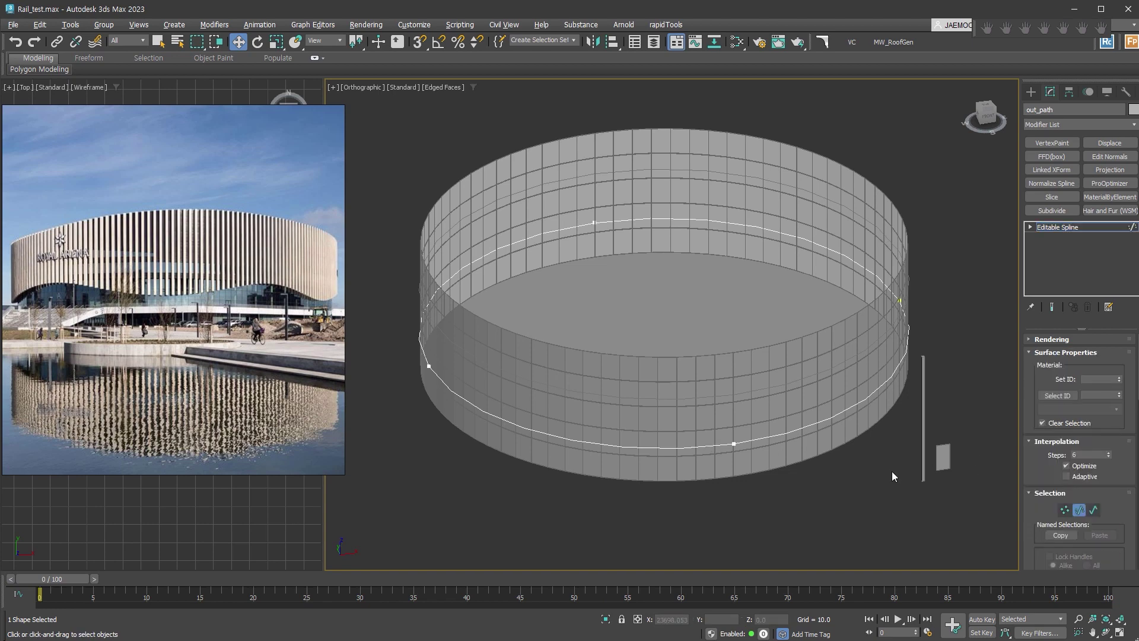
pyautogui.moveTo(927, 490); pyautogui.dragTo(465, 235)
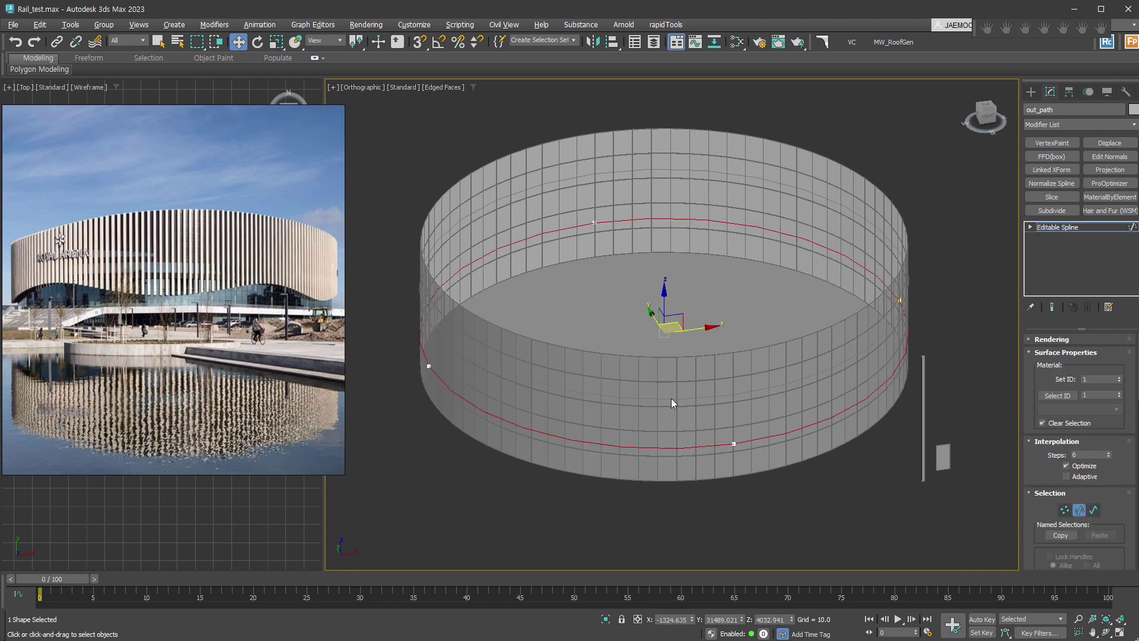
pyautogui.scroll(-3, 1046, 517)
pyautogui.scroll(-3, 1053, 499)
pyautogui.scroll(-3, 1062, 481)
pyautogui.click(1063, 483)
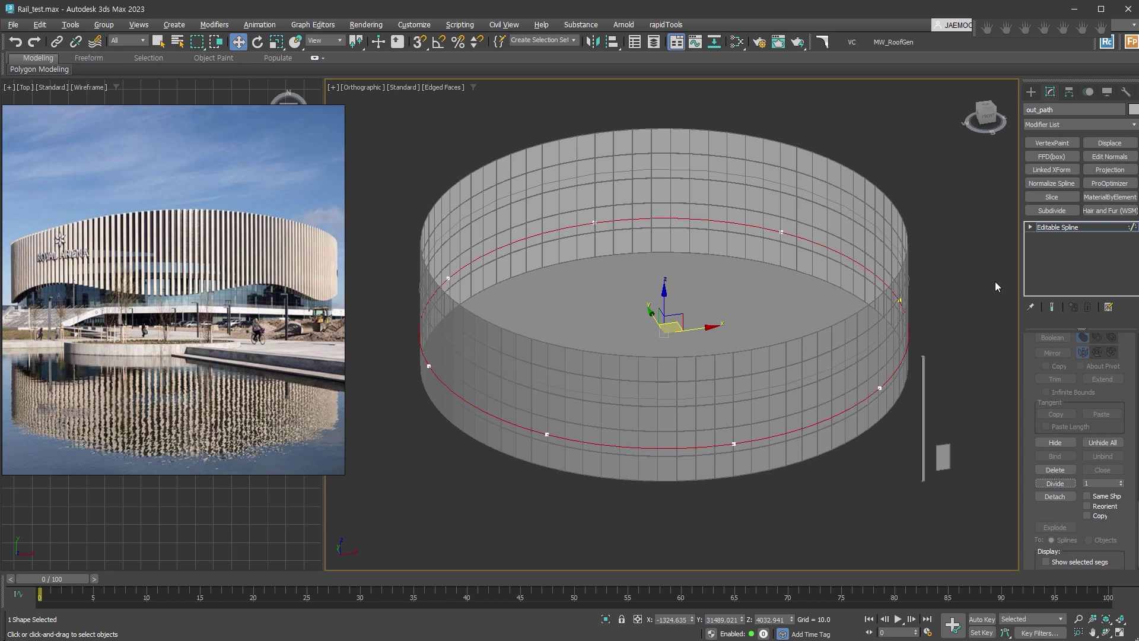
pyautogui.press('1')
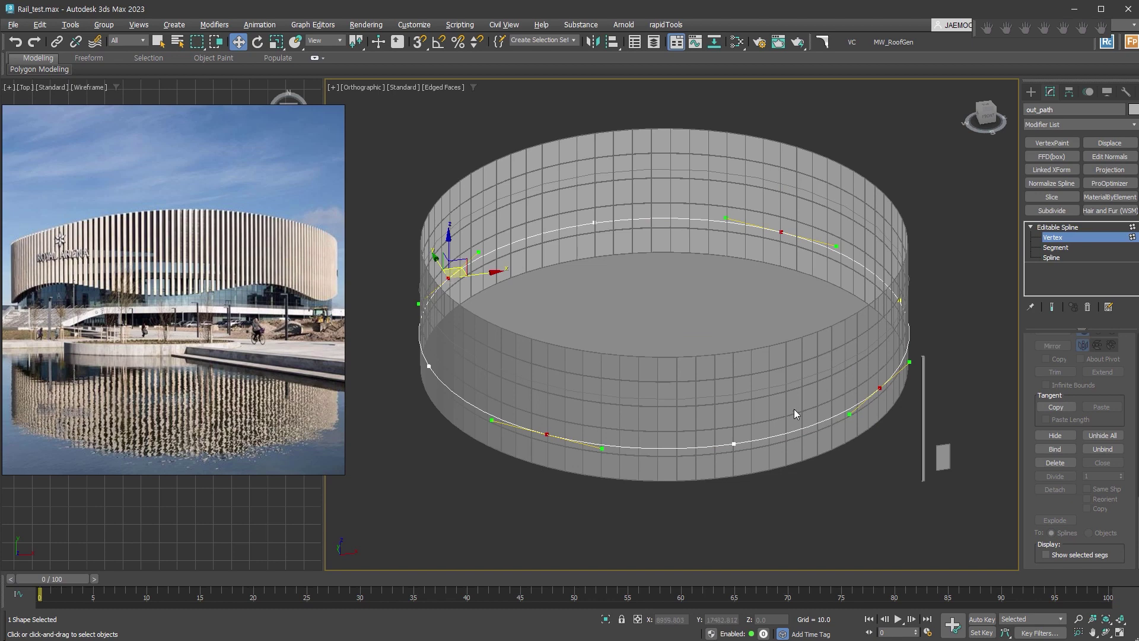
pyautogui.keyDown('alt'); pyautogui.moveTo(793, 409); pyautogui.dragTo(792, 386, button='middle'); pyautogui.keyUp('alt')
pyautogui.moveTo(442, 287); pyautogui.dragTo(446, 259)
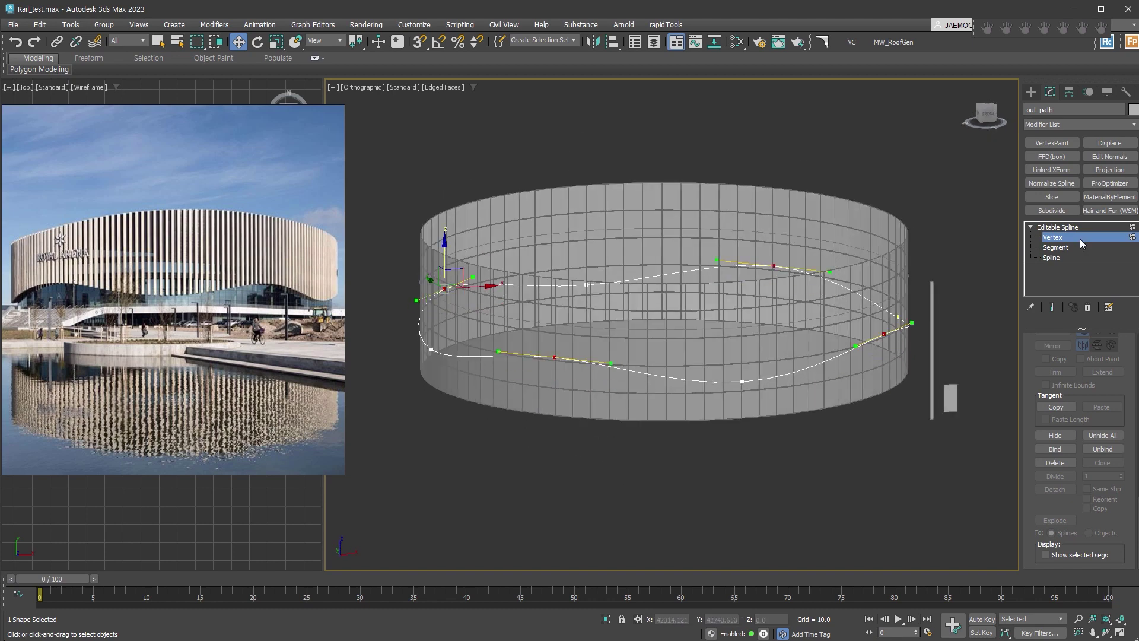
pyautogui.click(1066, 228)
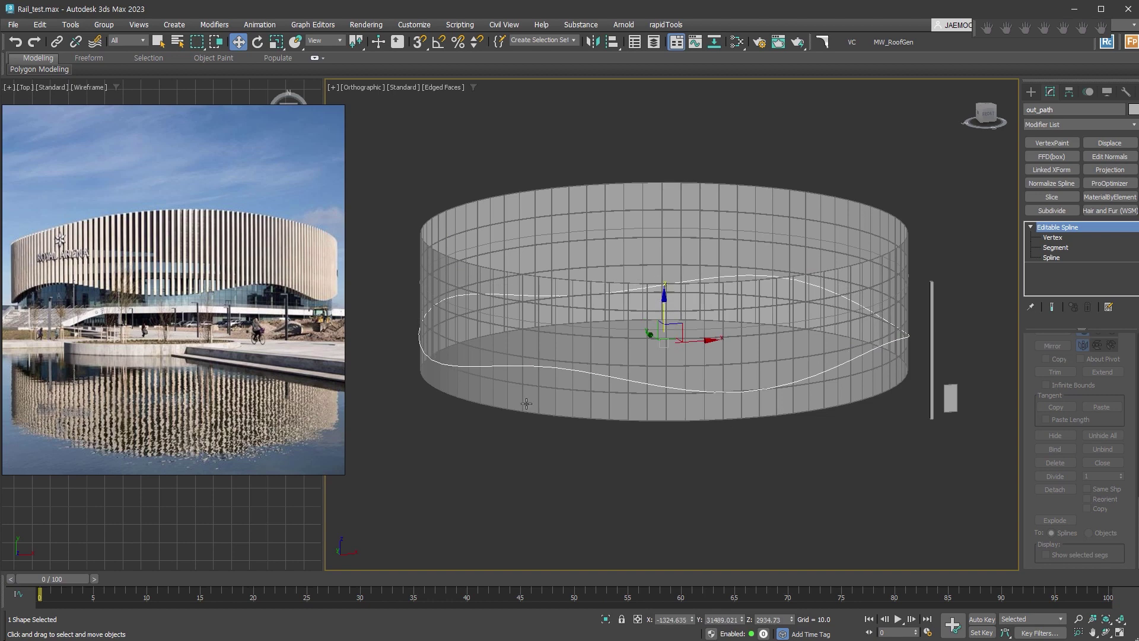
# Orbit around the cylinder and select the tall thin 300×300×15000 box.
pyautogui.moveTo(891, 395)
pyautogui.keyDown('alt'); pyautogui.mouseDown(button='middle')
pyautogui.moveTo(827, 404)
pyautogui.moveTo(846, 408)
pyautogui.mouseUp(button='middle'); pyautogui.keyUp('alt')
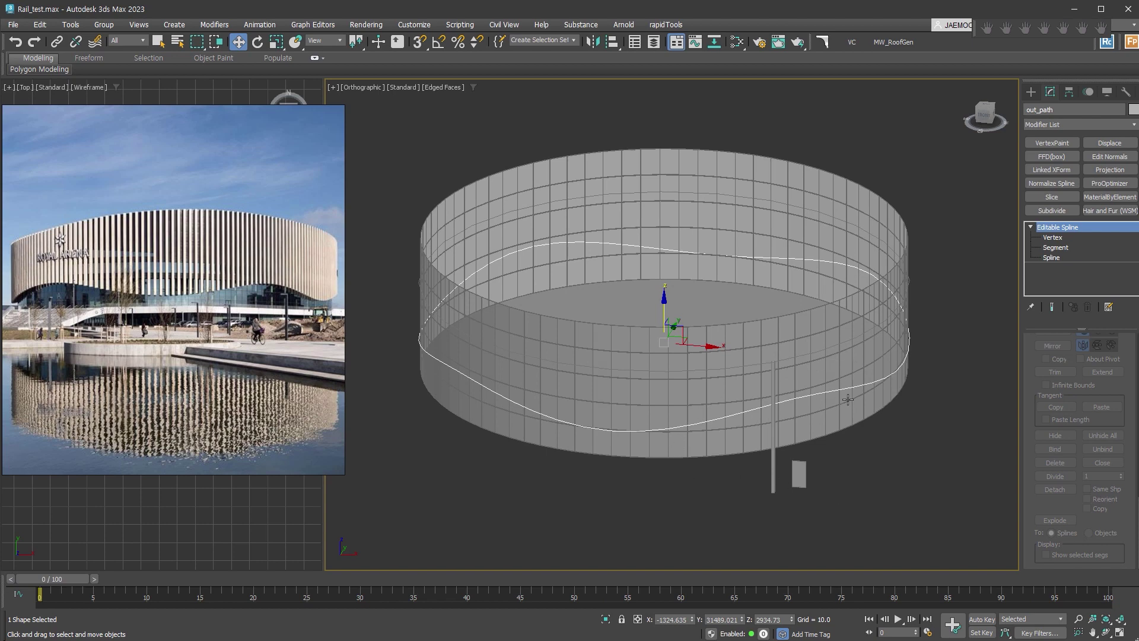
pyautogui.keyDown('alt'); pyautogui.moveTo(848, 399); pyautogui.dragTo(723, 434, button='middle'); pyautogui.keyUp('alt')
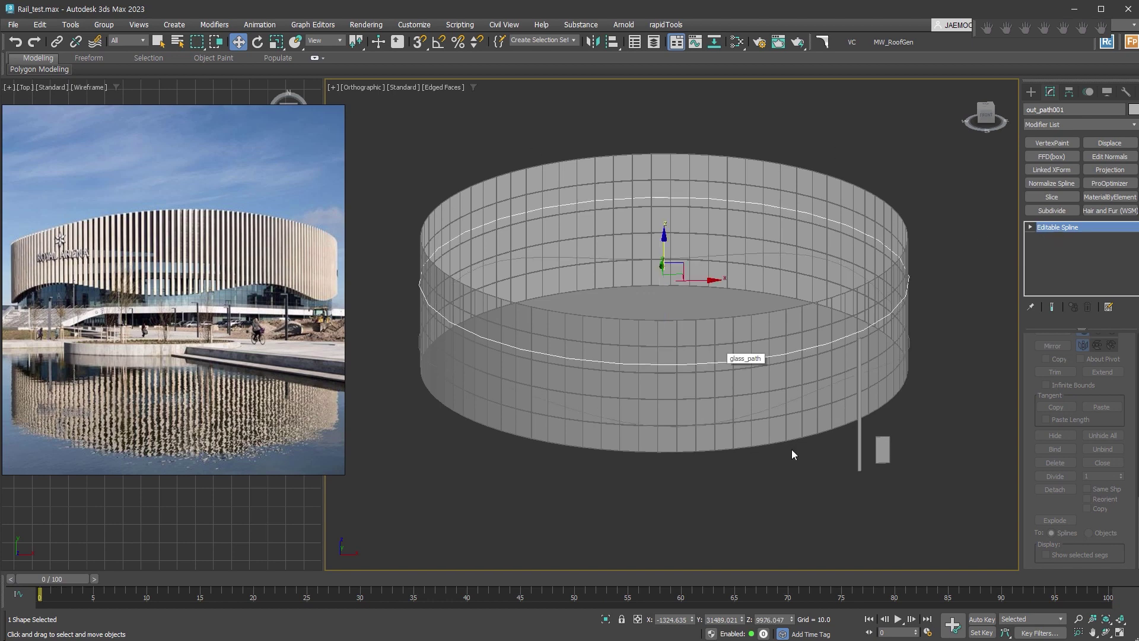
pyautogui.click(859, 457)
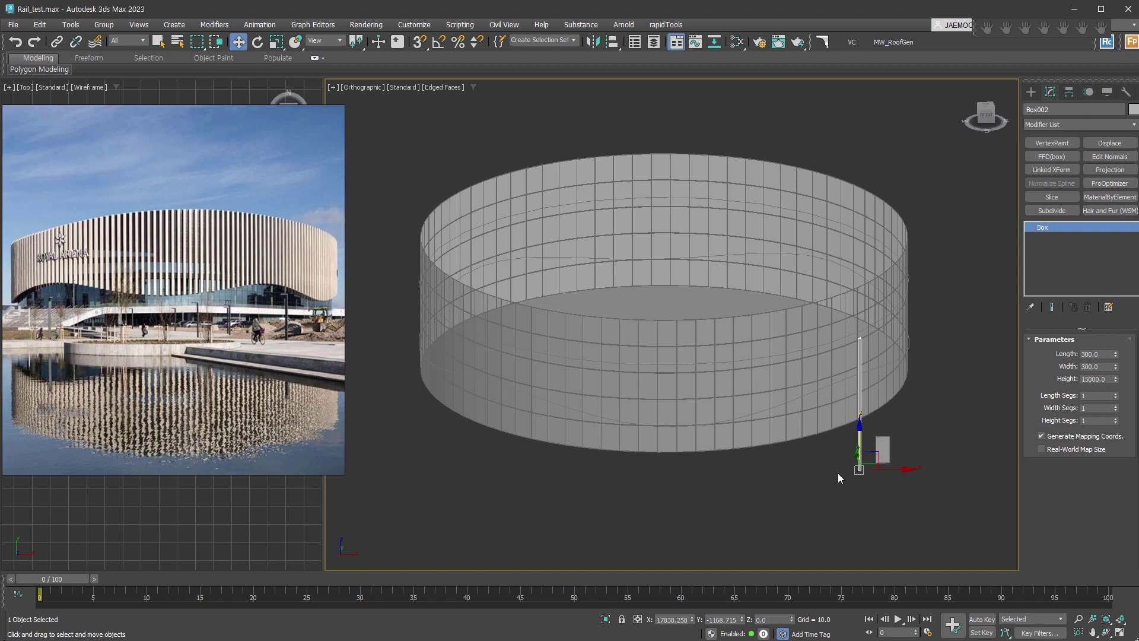
# Open the Spacing Tool, pick out_path001 as the path, and raise Count to 196.
pyautogui.click(71, 24)
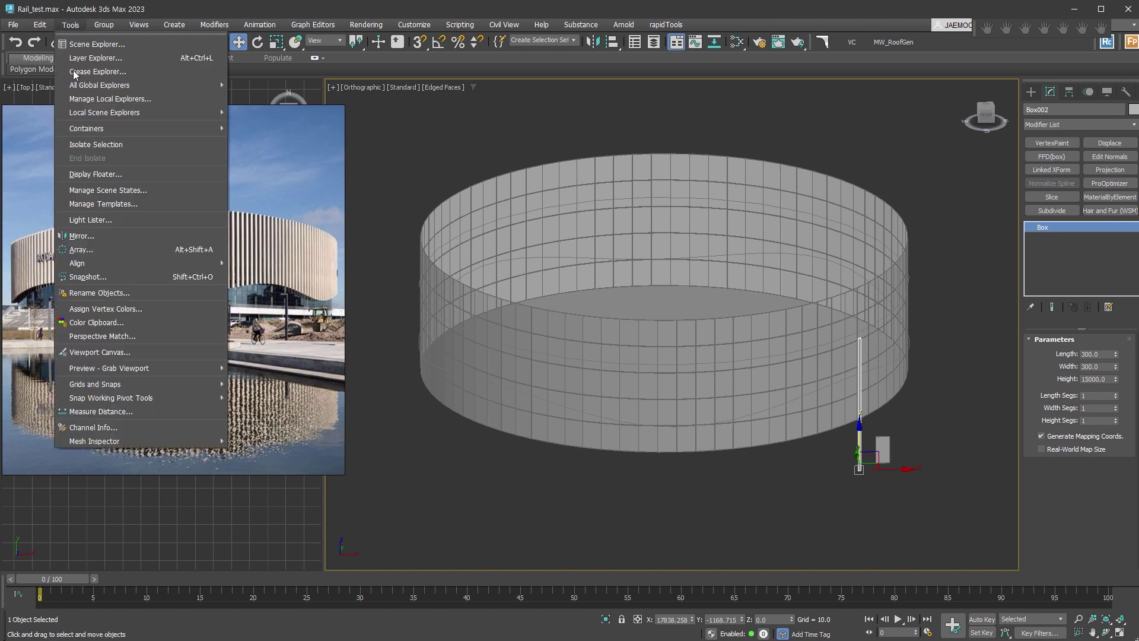
pyautogui.moveTo(77, 262)
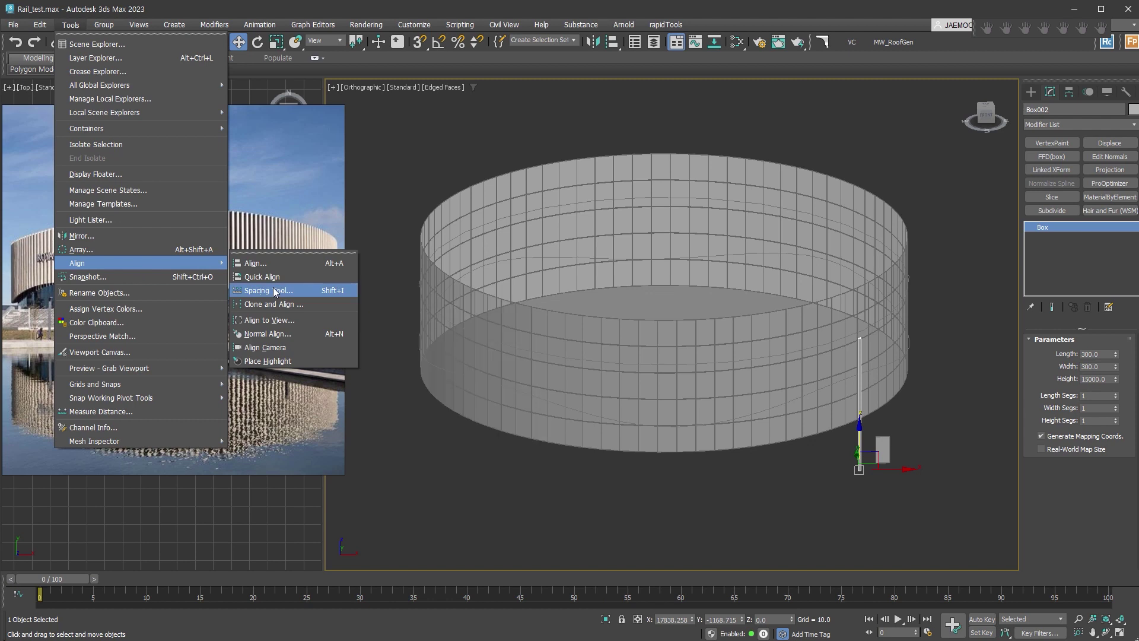
pyautogui.click(275, 291)
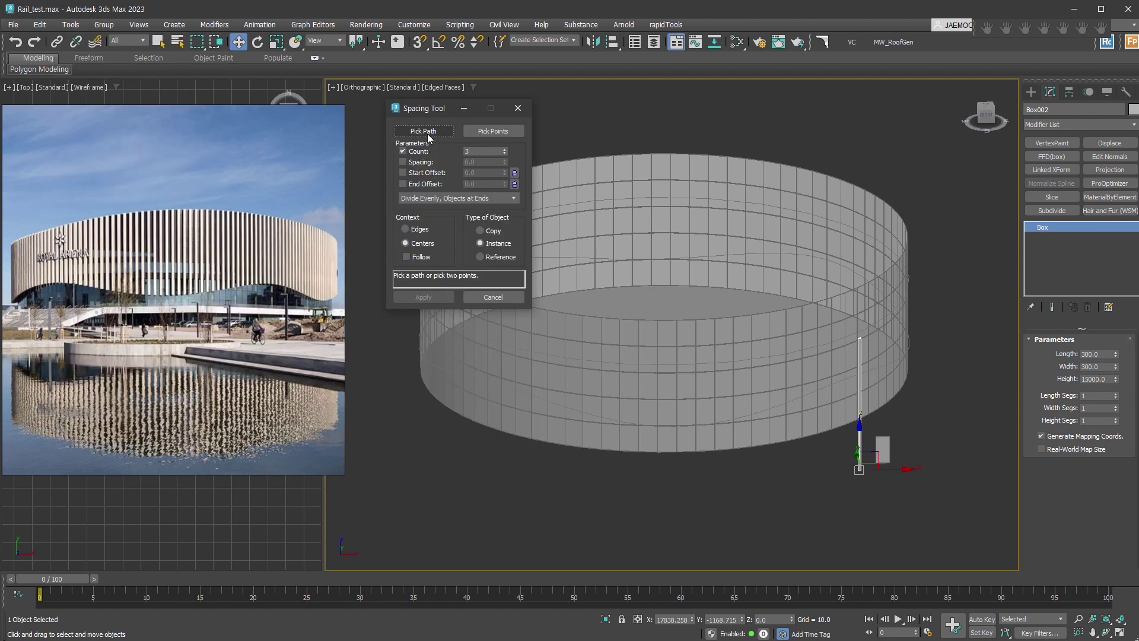
pyautogui.click(427, 133)
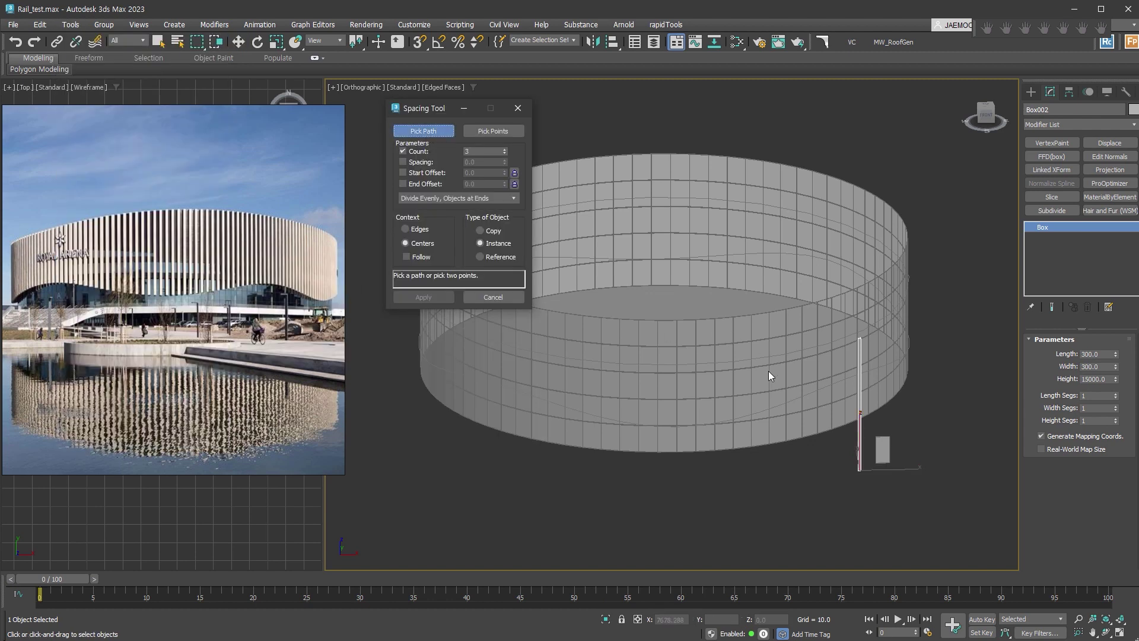
pyautogui.click(794, 351)
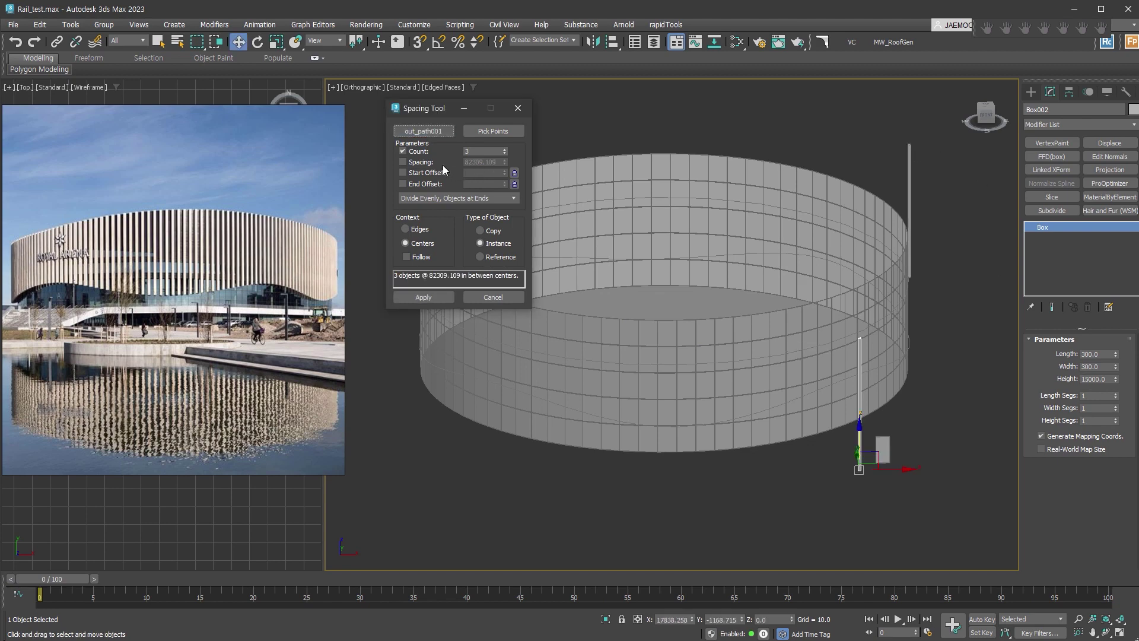
pyautogui.moveTo(505, 151); pyautogui.dragTo(524, 161)
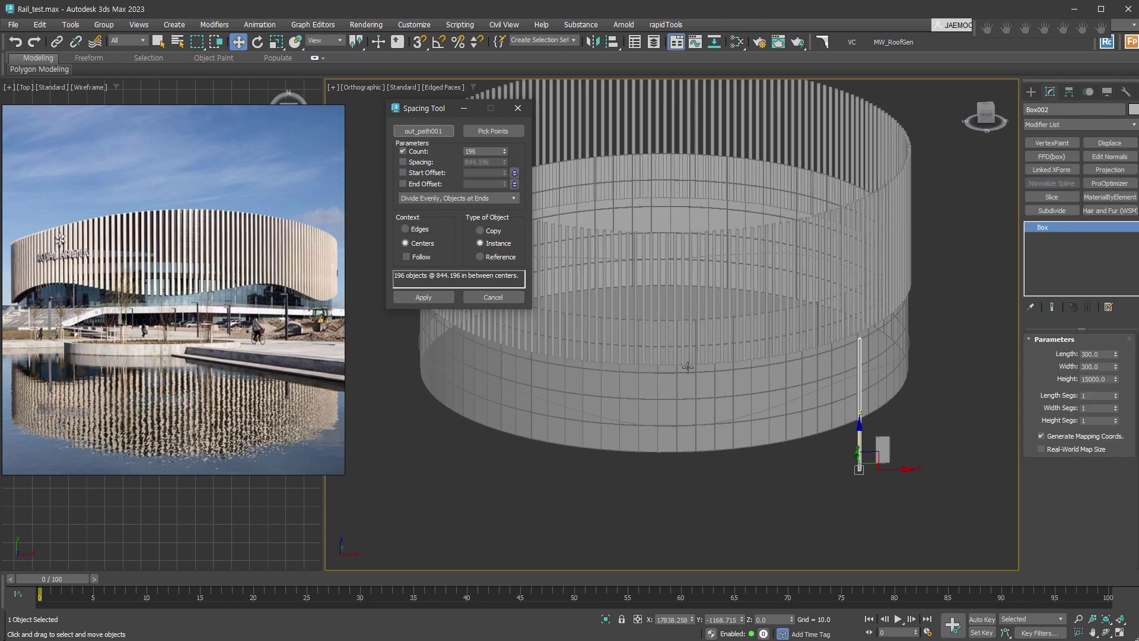
# In Top view, space 206 box copies by Edges with Follow on, applied as Copy.
pyautogui.press('t')
pyautogui.scroll(-3, 803, 257)
pyautogui.moveTo(803, 257); pyautogui.dragTo(889, 411, button='middle')
pyautogui.scroll(2, 890, 410)
pyautogui.scroll(4, 888, 392)
pyautogui.click(420, 231)
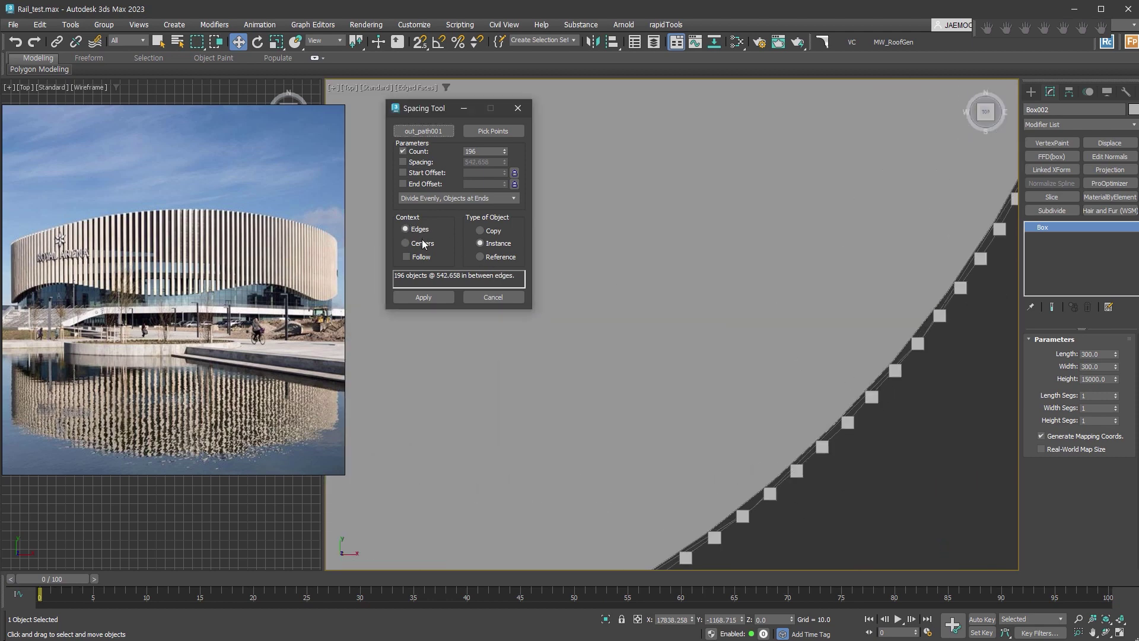
pyautogui.click(406, 229)
pyautogui.moveTo(937, 308); pyautogui.dragTo(857, 375, button='middle')
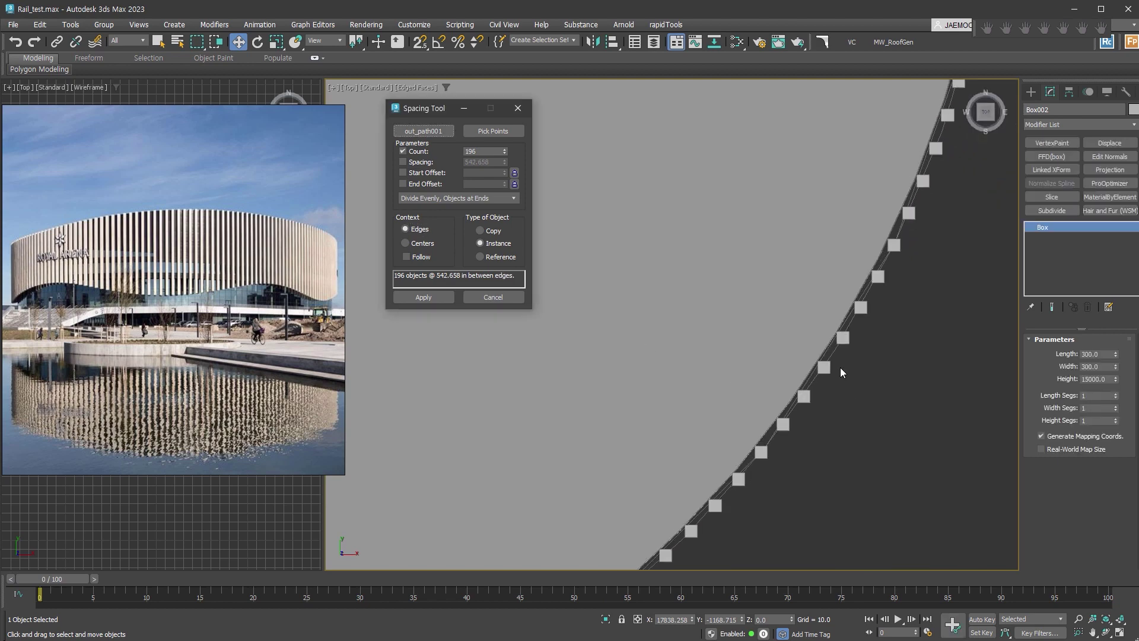
pyautogui.click(421, 257)
pyautogui.click(421, 257)
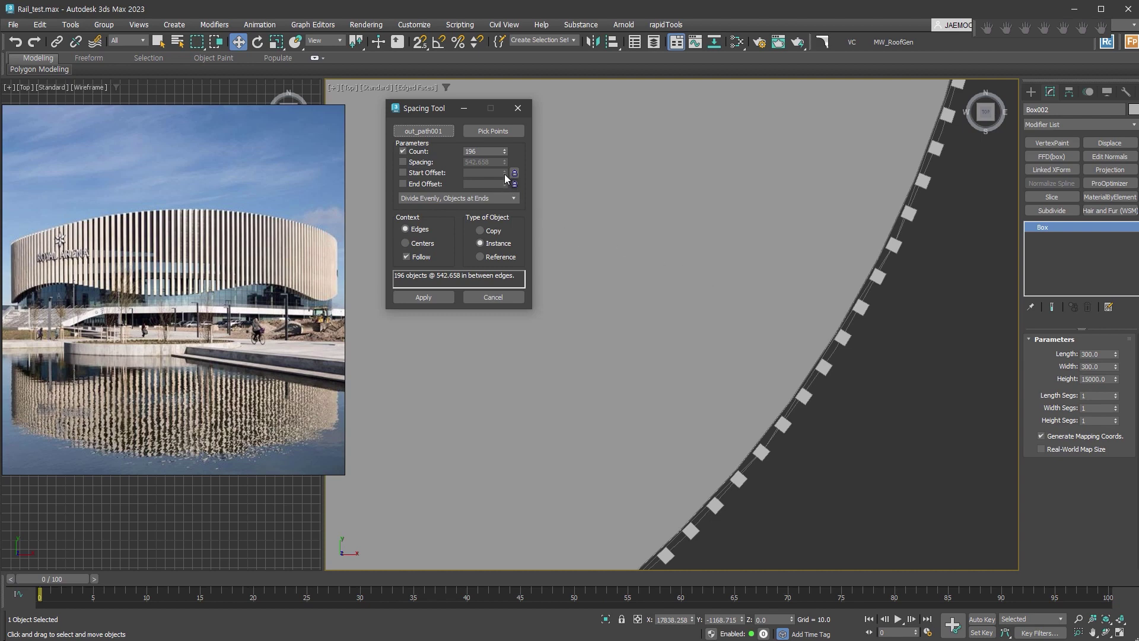
pyautogui.click(504, 150)
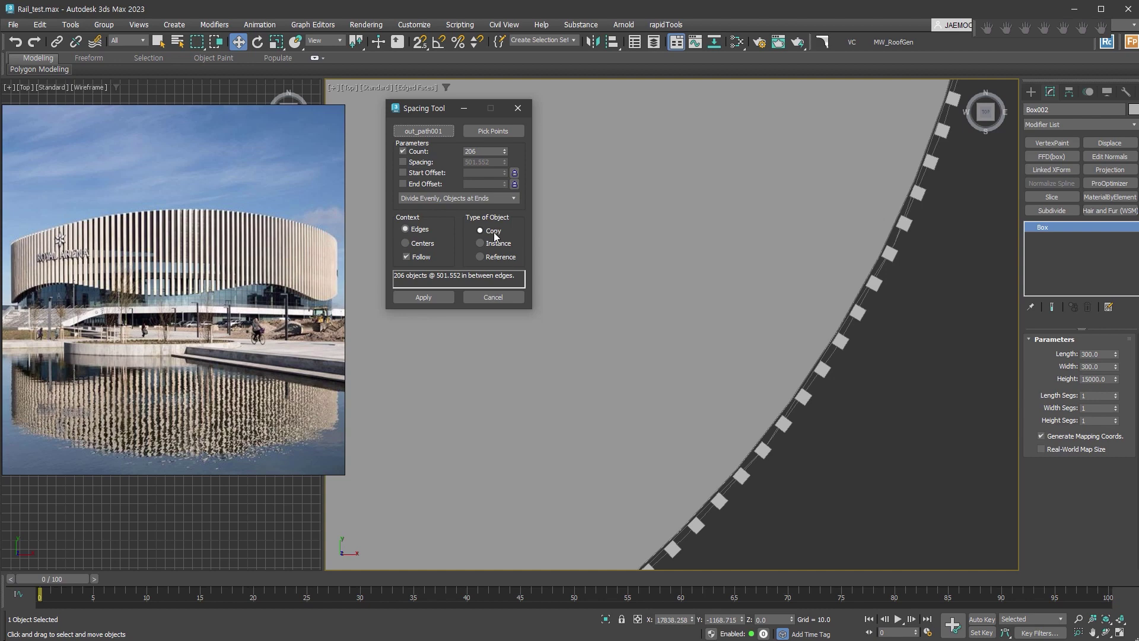
pyautogui.click(423, 296)
# Apply the Spacing Tool to generate the 206 fin copies, then view the cylinder at an angle.
pyautogui.click(518, 108)
pyautogui.scroll(-5, 847, 364)
pyautogui.moveTo(848, 364)
pyautogui.keyDown('alt'); pyautogui.mouseDown(button='middle')
pyautogui.moveTo(856, 267)
pyautogui.moveTo(872, 249)
pyautogui.mouseUp(button='middle'); pyautogui.keyUp('alt')
pyautogui.scroll(6, 827, 351)
pyautogui.scroll(3, 842, 295)
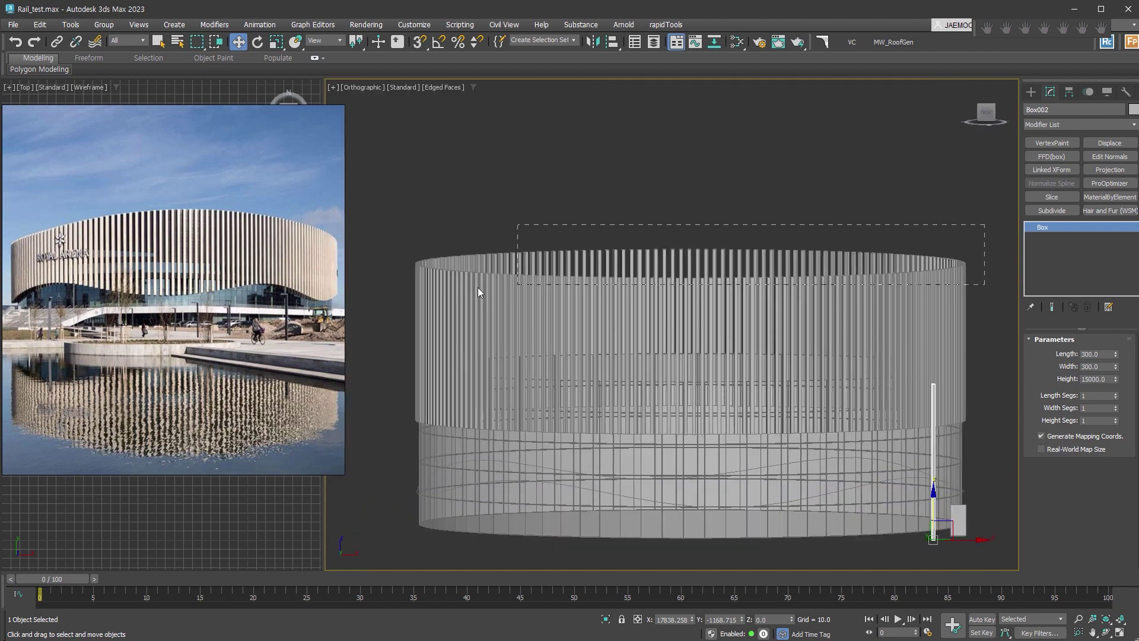
# Window-select all 206 fins, then select the wavy out_path spline.
pyautogui.moveTo(514, 286); pyautogui.dragTo(403, 286)
pyautogui.moveTo(738, 444)
pyautogui.keyDown('alt'); pyautogui.mouseDown(button='middle')
pyautogui.moveTo(777, 386)
pyautogui.moveTo(815, 490)
pyautogui.mouseUp(button='middle'); pyautogui.keyUp('alt')
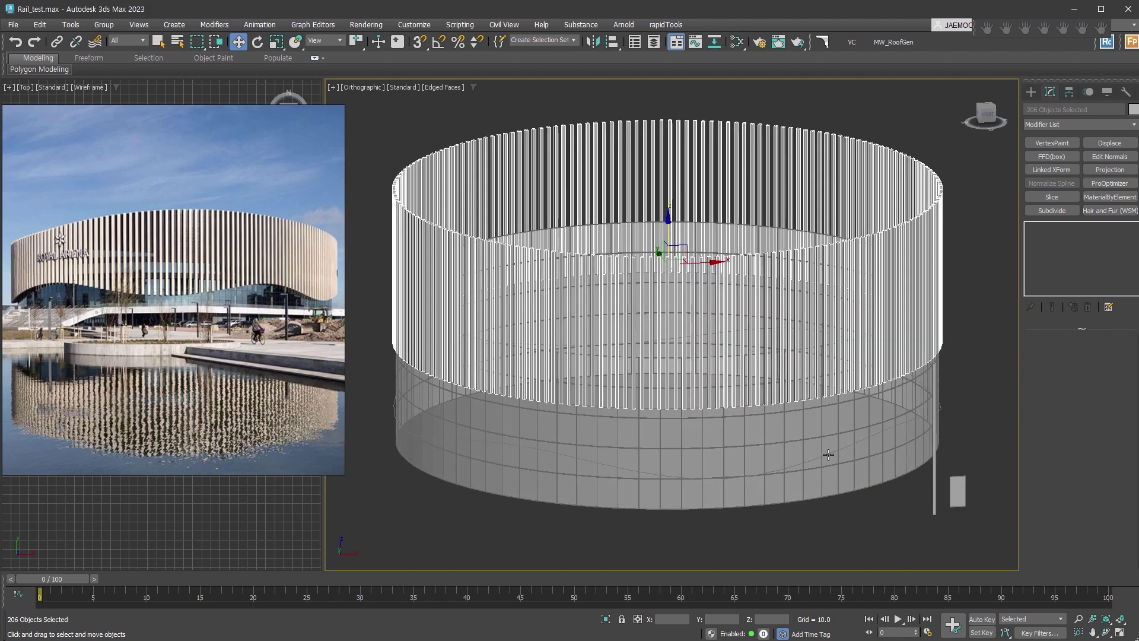
pyautogui.click(829, 455)
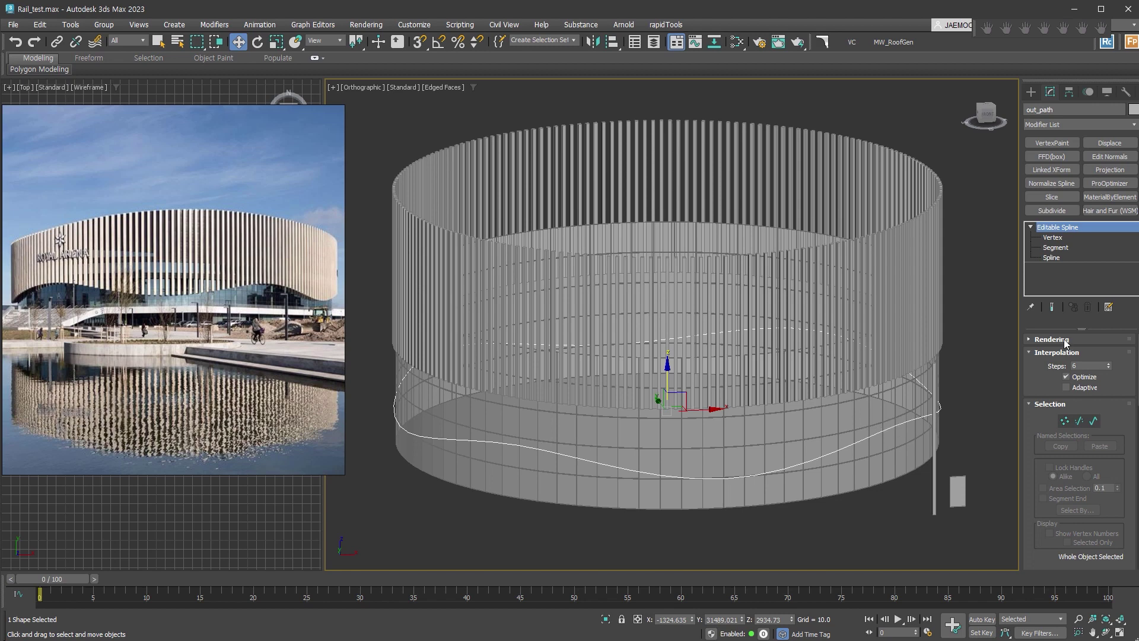
# Render out_path in renderer and viewport as a Rectangular section, length 6.0 and width 1883.8.
pyautogui.click(1064, 341)
pyautogui.click(1072, 352)
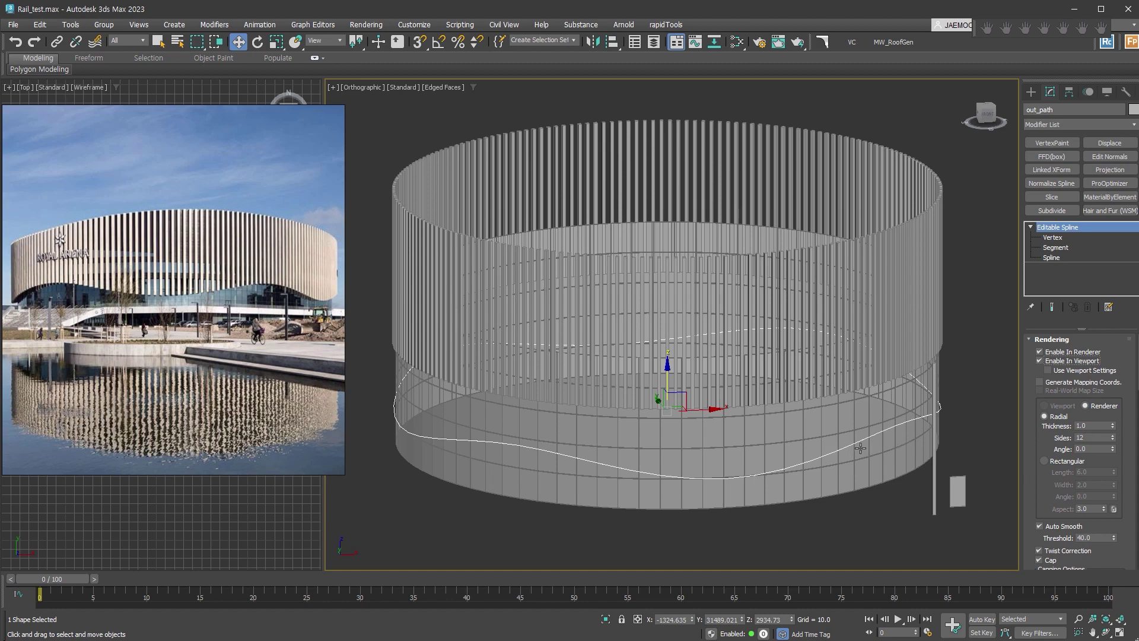
pyautogui.click(1044, 461)
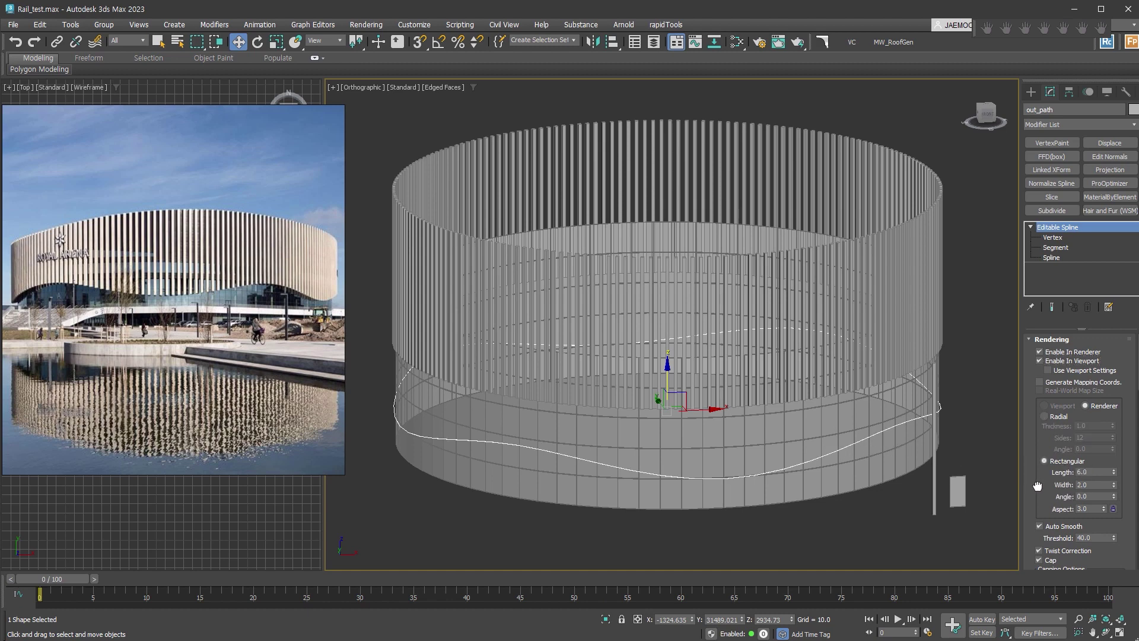
pyautogui.moveTo(1114, 484)
pyautogui.mouseDown()
pyautogui.moveTo(1114, 451)
pyautogui.moveTo(1067, 494)
pyautogui.mouseUp()
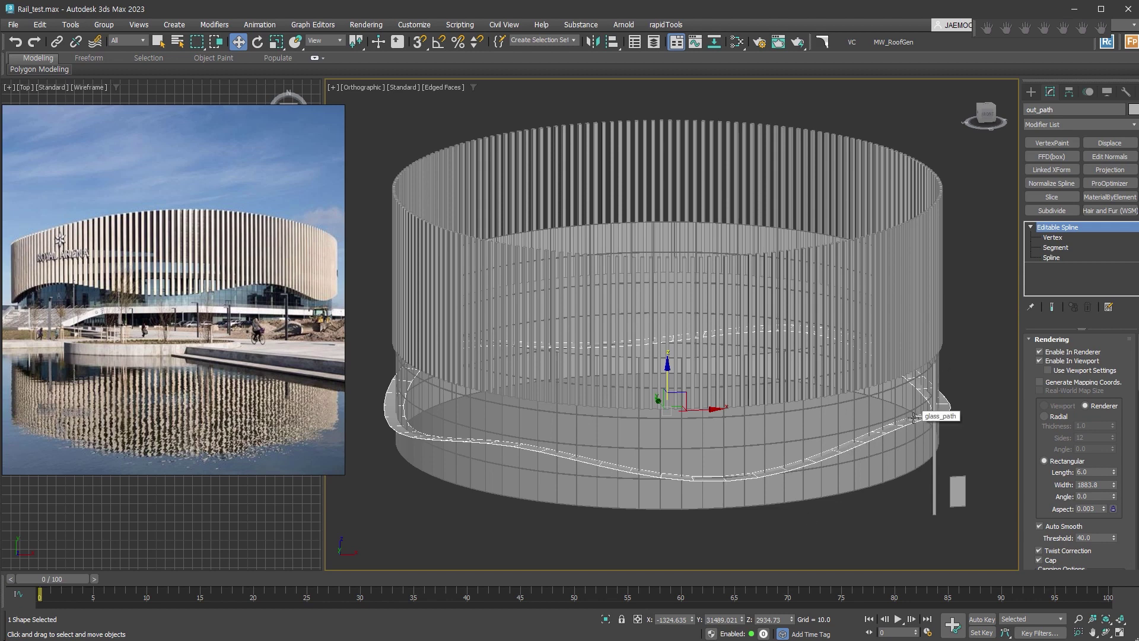
pyautogui.hotkey('alt', 'c')
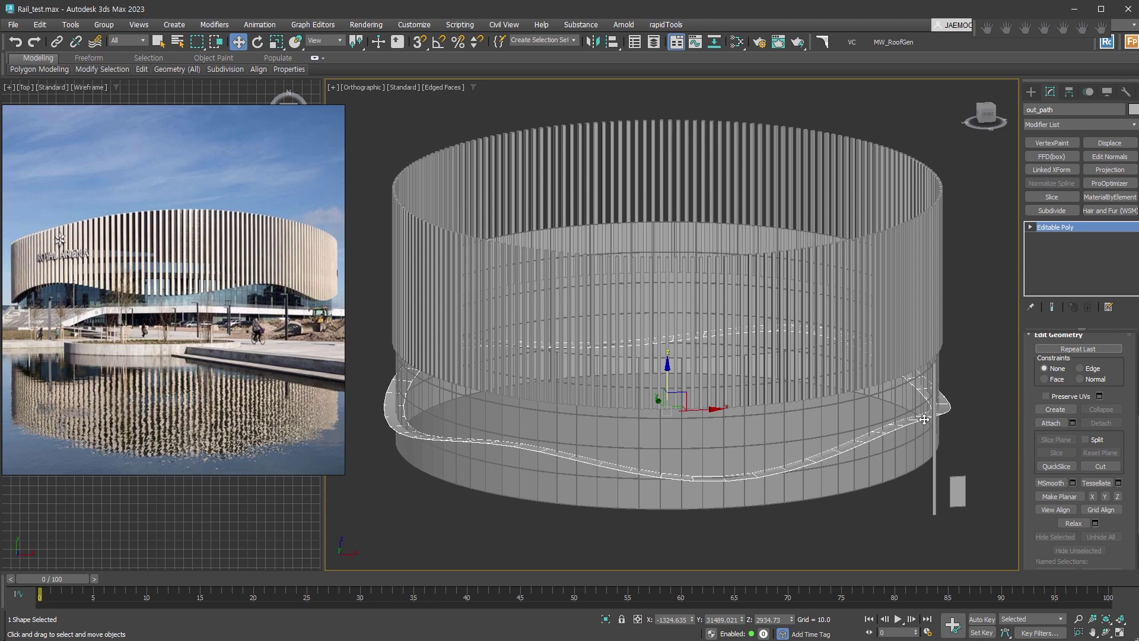
# In the converted strip, test By Angle polygon selection up to 168 faces, then clear it and exit Polygon mode.
pyautogui.click(1092, 354)
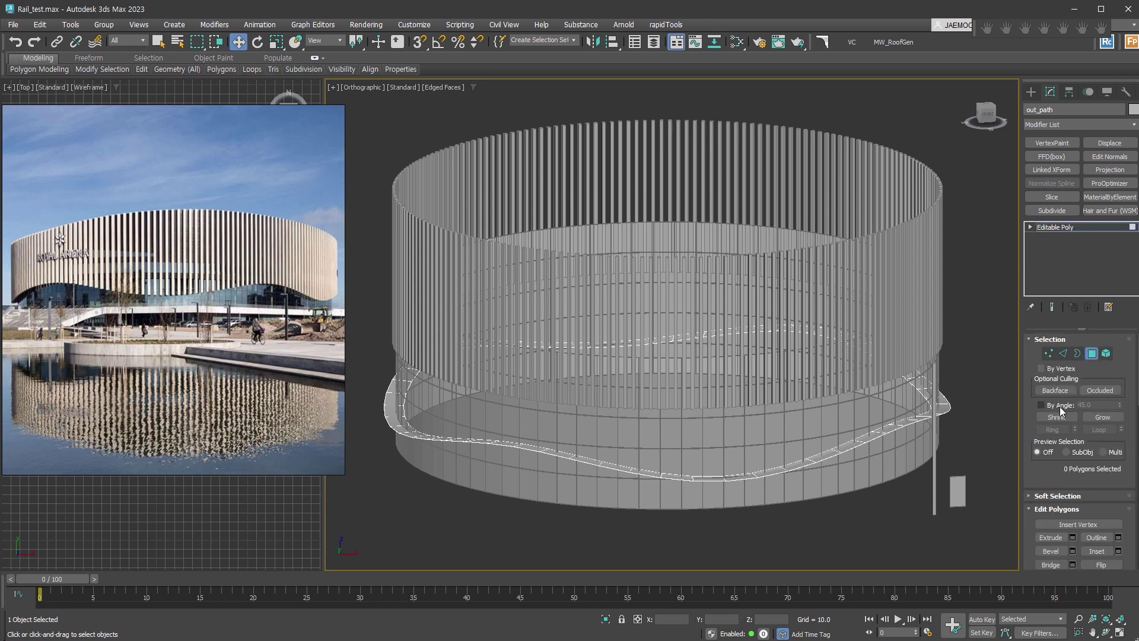
pyautogui.click(1041, 405)
pyautogui.click(941, 407)
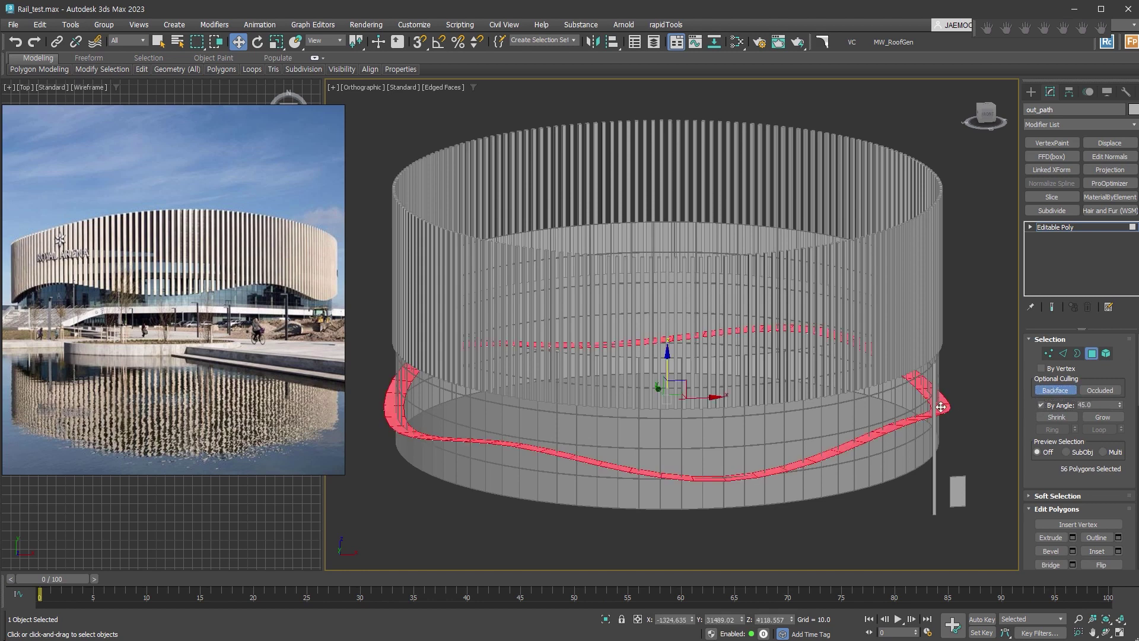
pyautogui.click(917, 445)
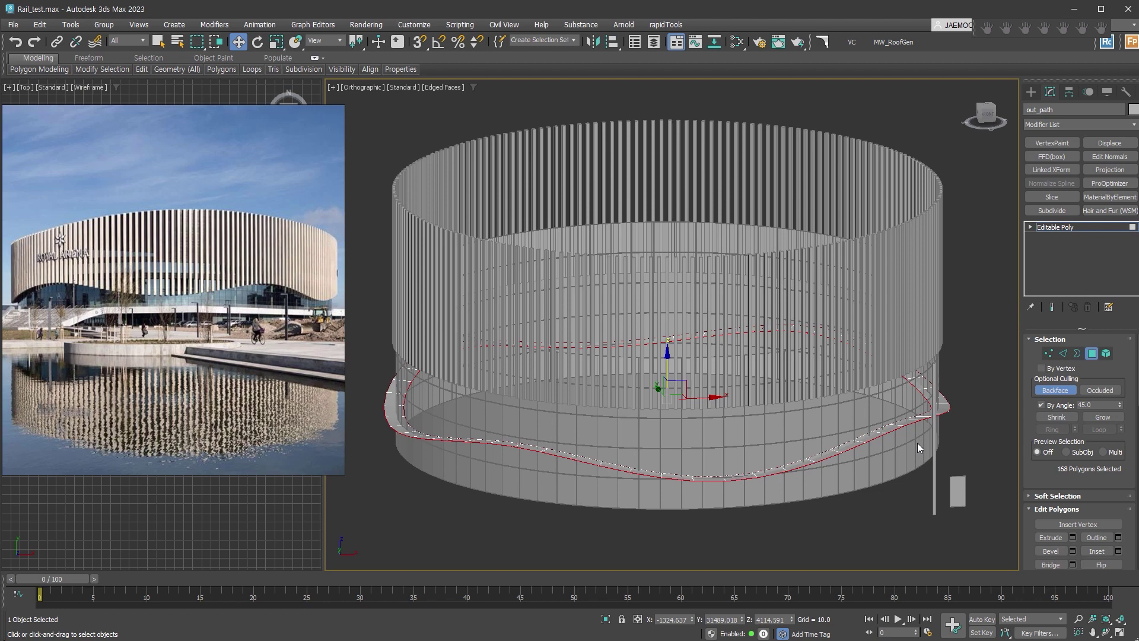
pyautogui.click(917, 444)
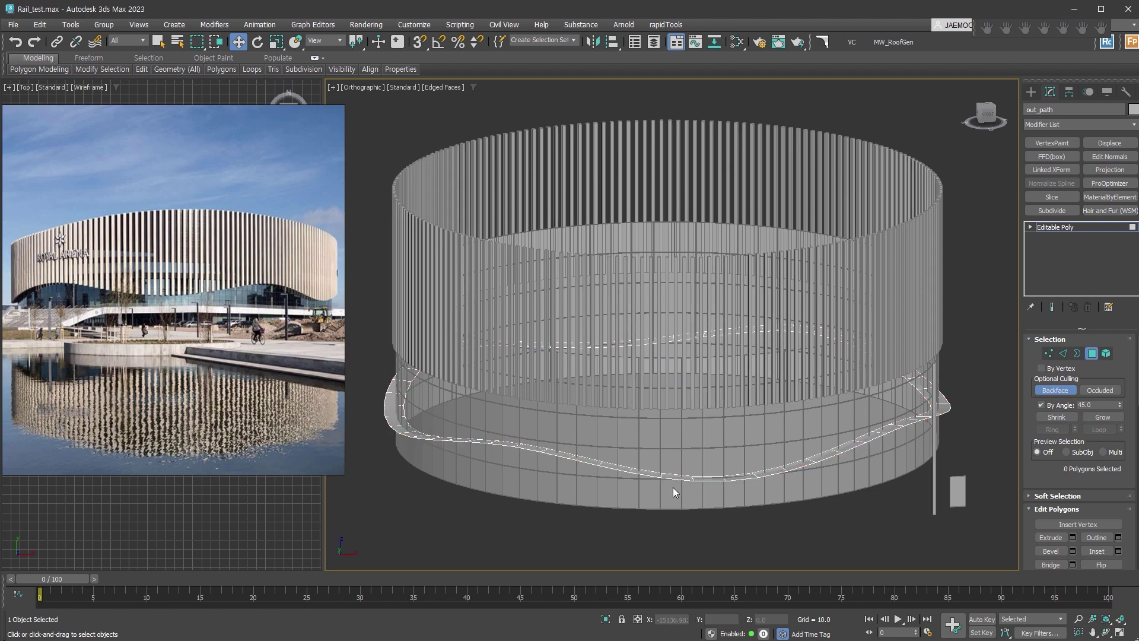
pyautogui.click(1091, 353)
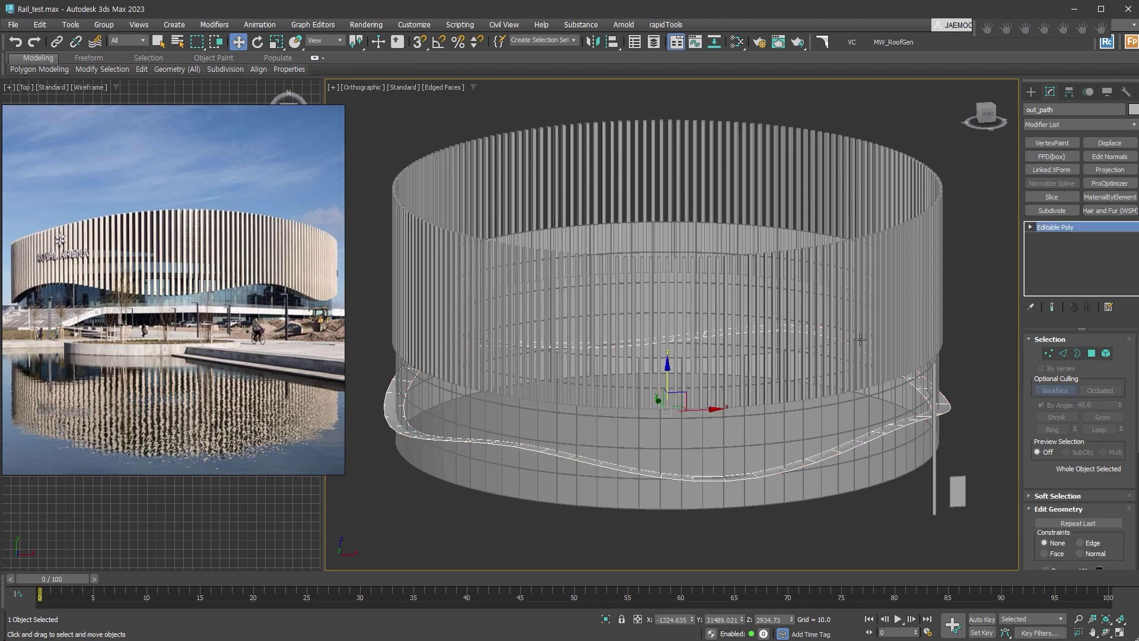
pyautogui.keyDown('alt'); pyautogui.moveTo(909, 450); pyautogui.dragTo(941, 148, button='middle'); pyautogui.keyUp('alt')
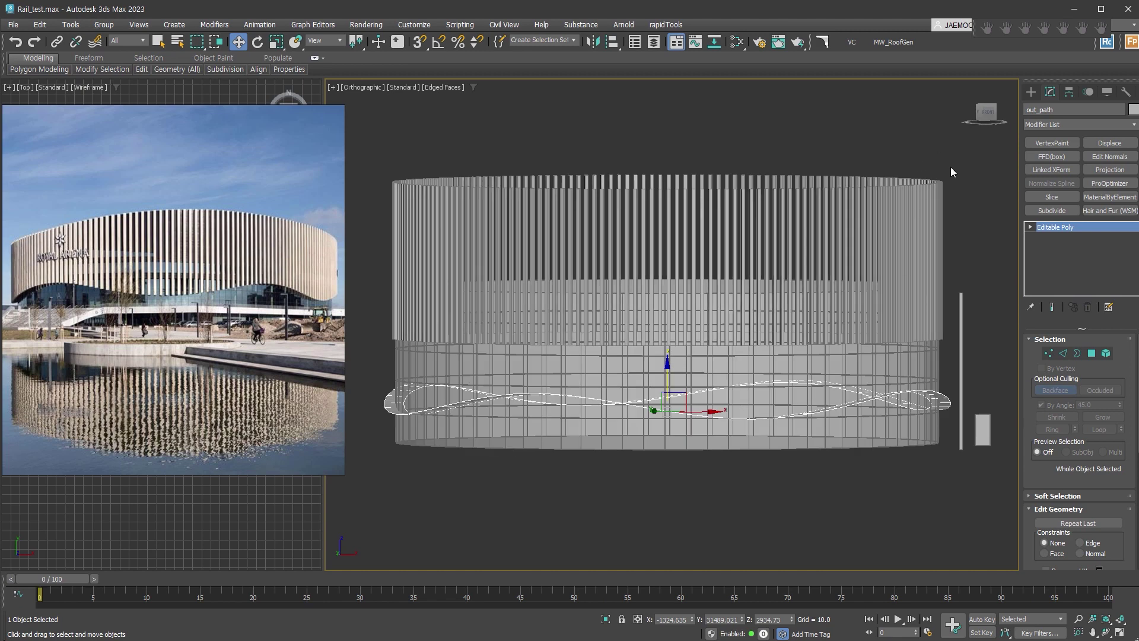
# Select all 206 fins and open the Glue utility from Utilities > More.
pyautogui.moveTo(516, 197); pyautogui.dragTo(388, 211)
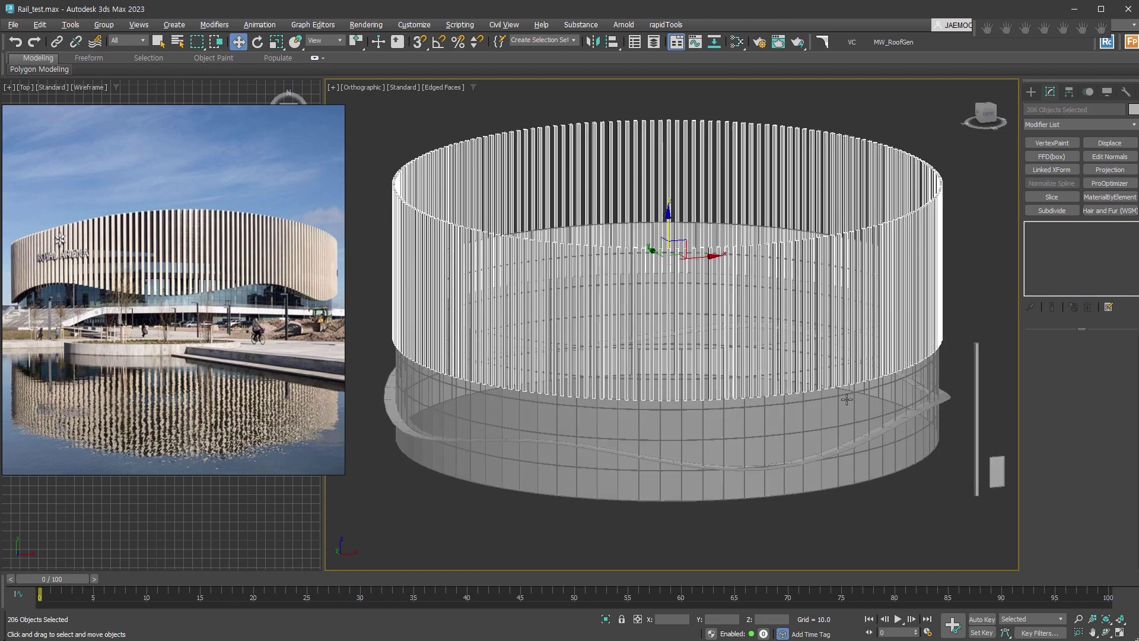
pyautogui.keyDown('alt'); pyautogui.moveTo(773, 373); pyautogui.dragTo(843, 414, button='middle'); pyautogui.keyUp('alt')
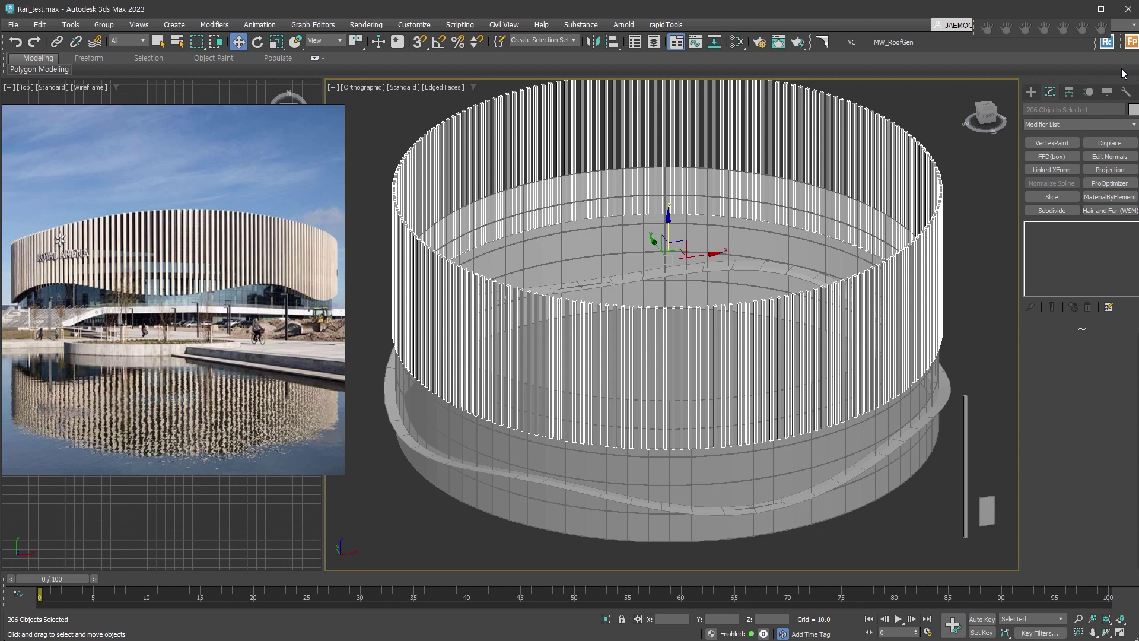
pyautogui.click(1125, 92)
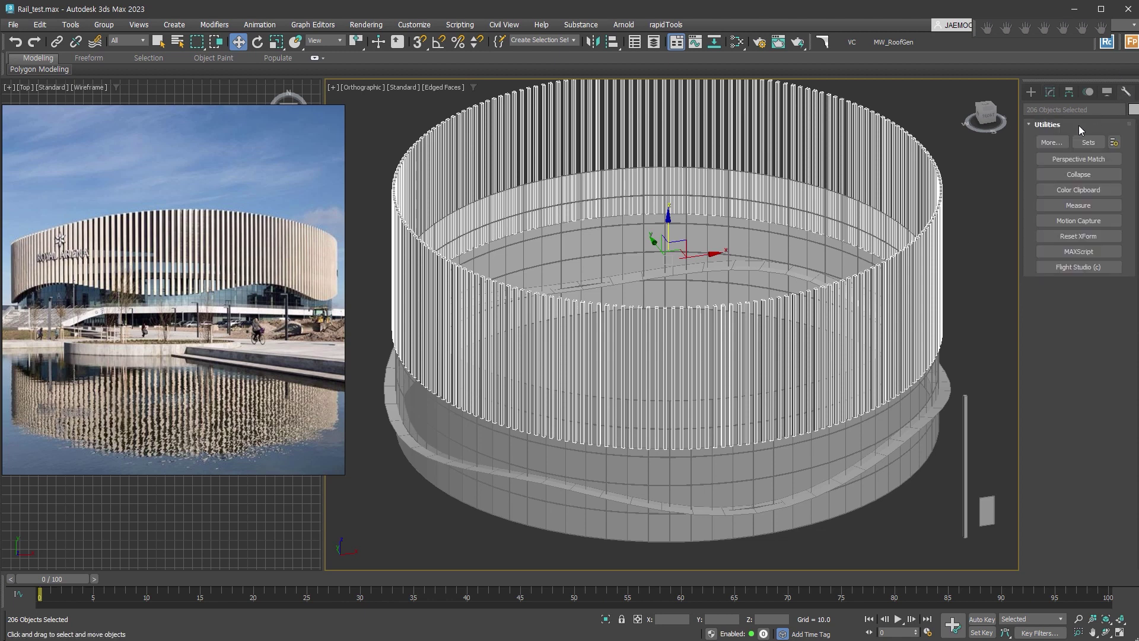
pyautogui.click(1046, 142)
pyautogui.click(729, 404)
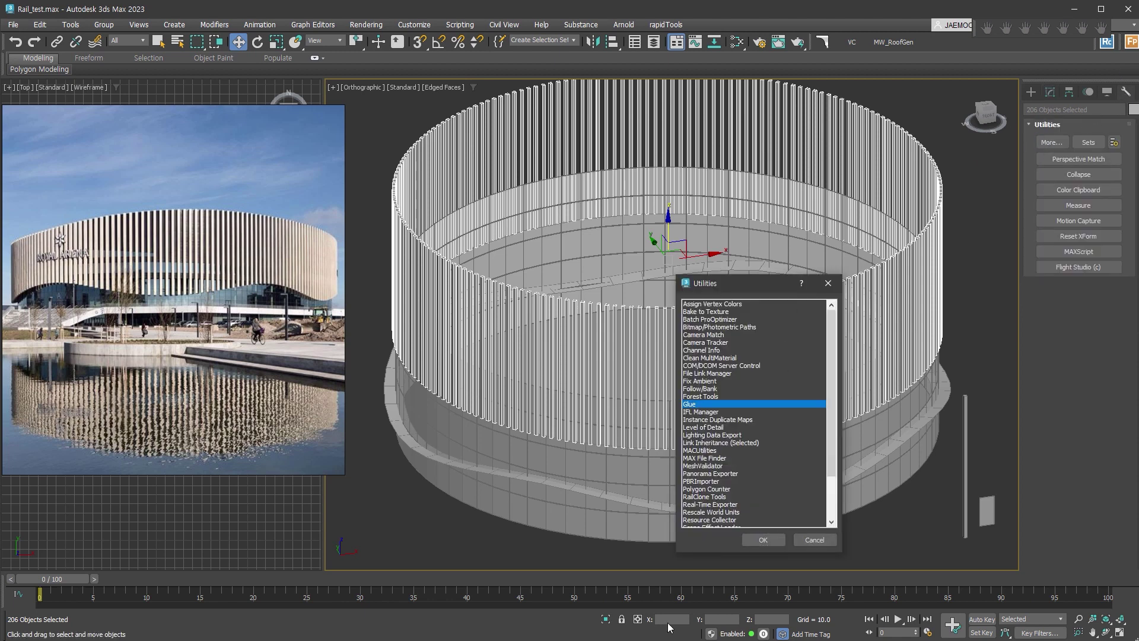
pyautogui.click(762, 542)
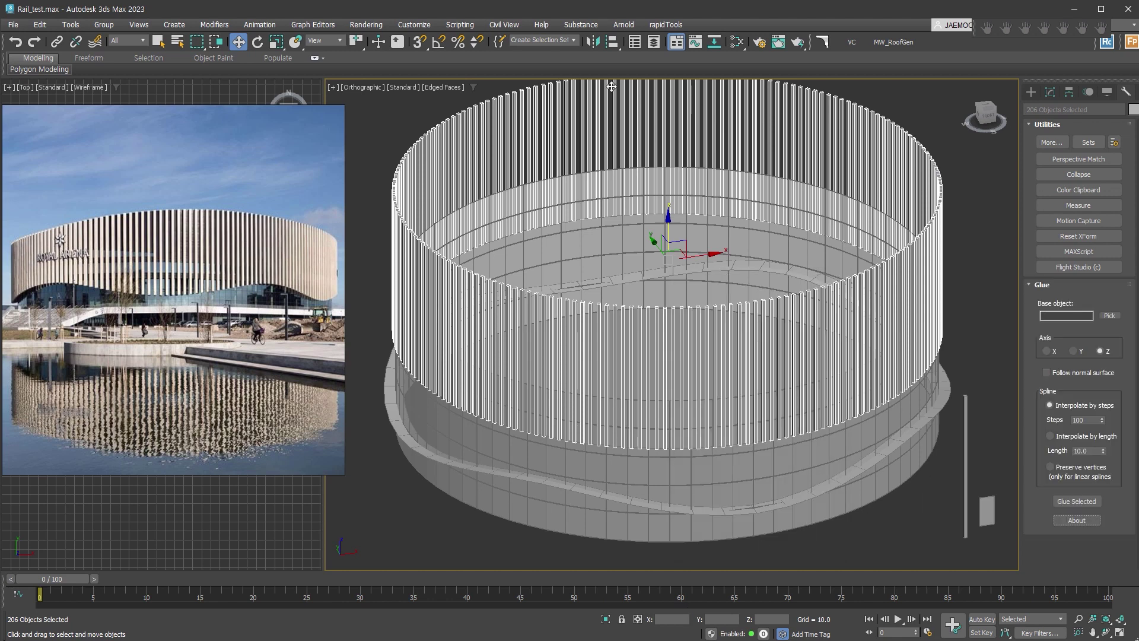
# Pick out_path as the Z-axis base object and glue the selected fins onto it.
pyautogui.click(1110, 315)
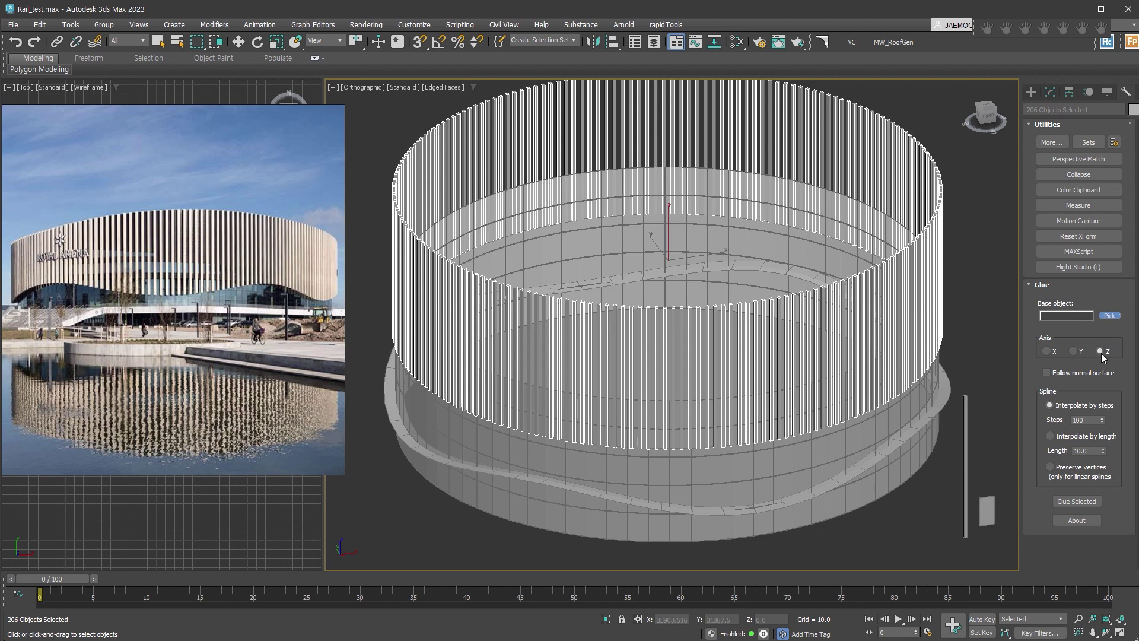
pyautogui.click(948, 410)
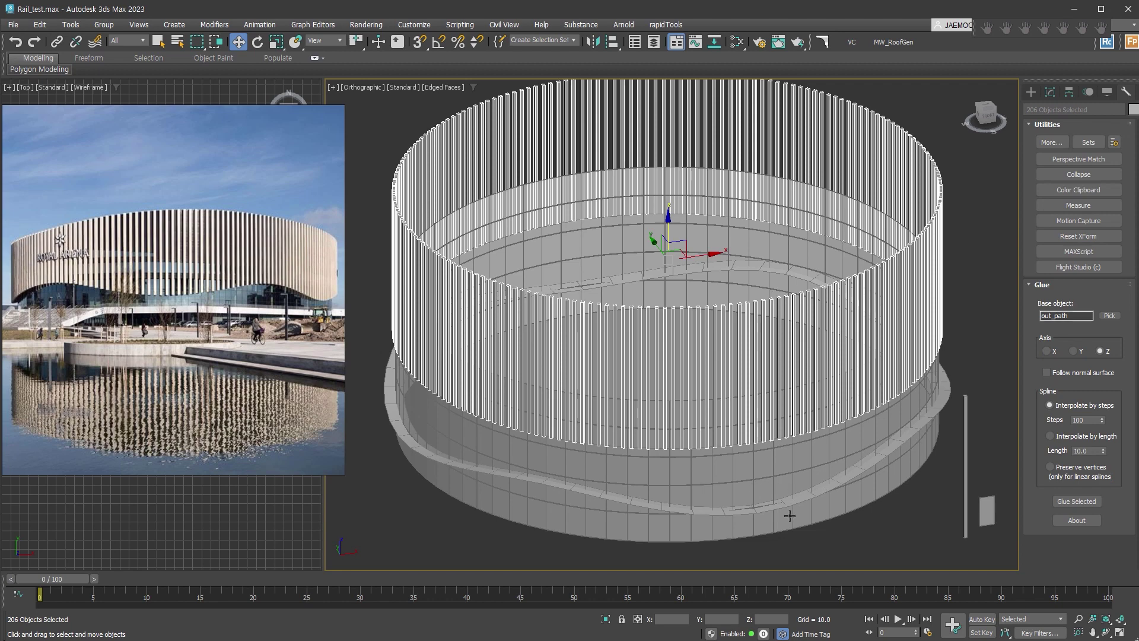
pyautogui.click(1078, 503)
pyautogui.moveTo(843, 415)
pyautogui.keyDown('alt'); pyautogui.mouseDown(button='middle')
pyautogui.moveTo(891, 429)
pyautogui.moveTo(651, 446)
pyautogui.mouseUp(button='middle'); pyautogui.keyUp('alt')
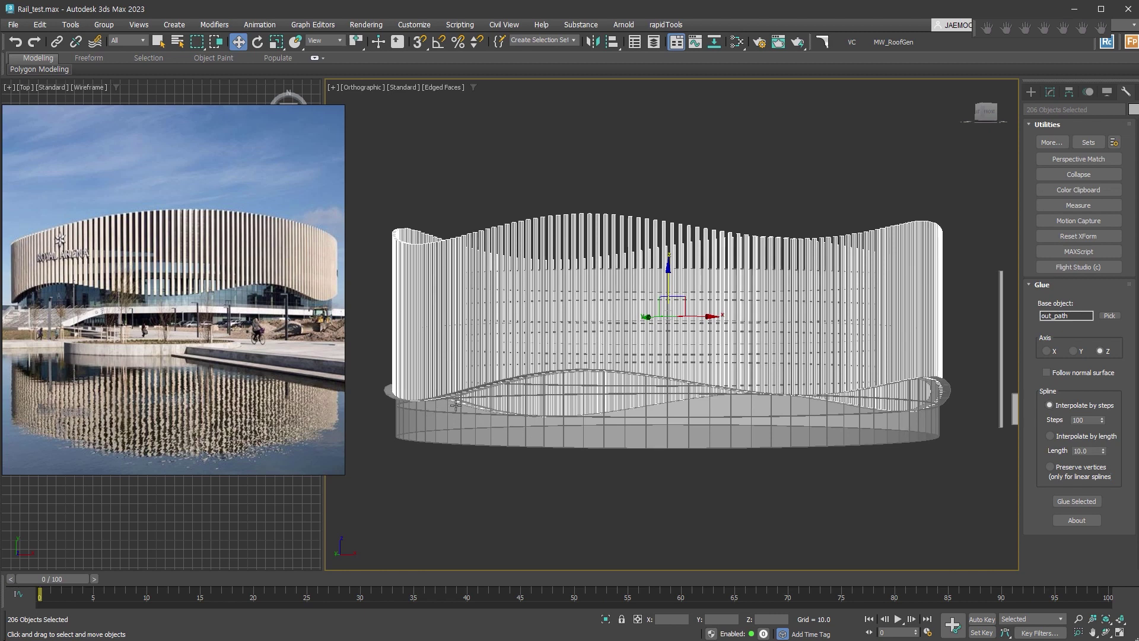
# Quick Attach the 206 fins into one Editable Poly, Box003, then add a Slice modifier.
pyautogui.keyDown('alt'); pyautogui.moveTo(921, 366); pyautogui.dragTo(915, 261, button='middle'); pyautogui.keyUp('alt')
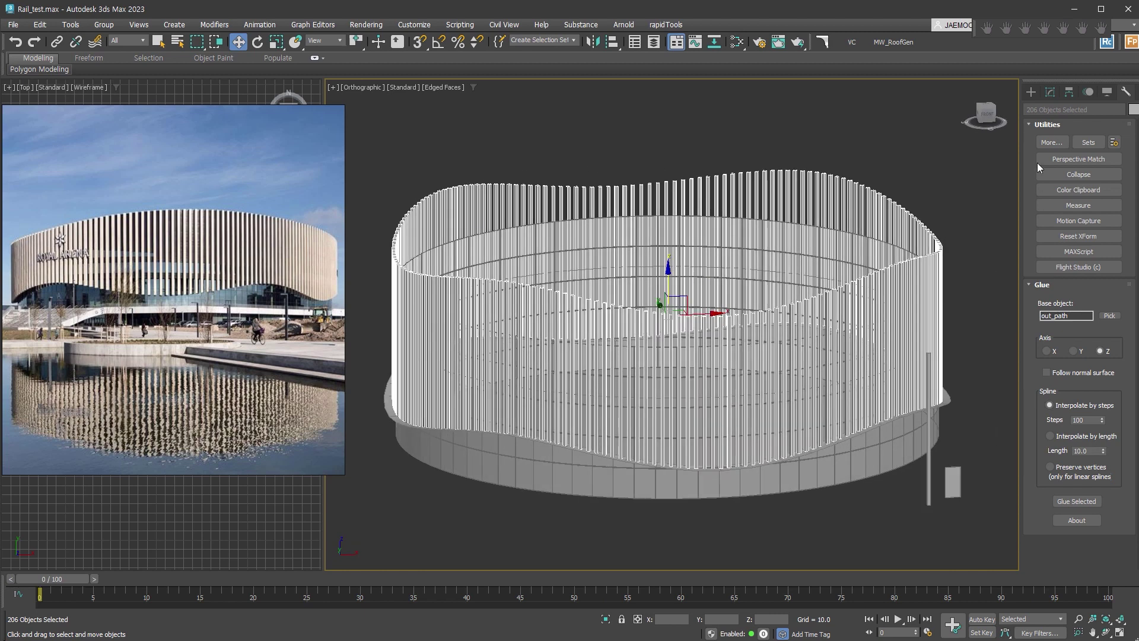
pyautogui.hotkey('alt', 'a')
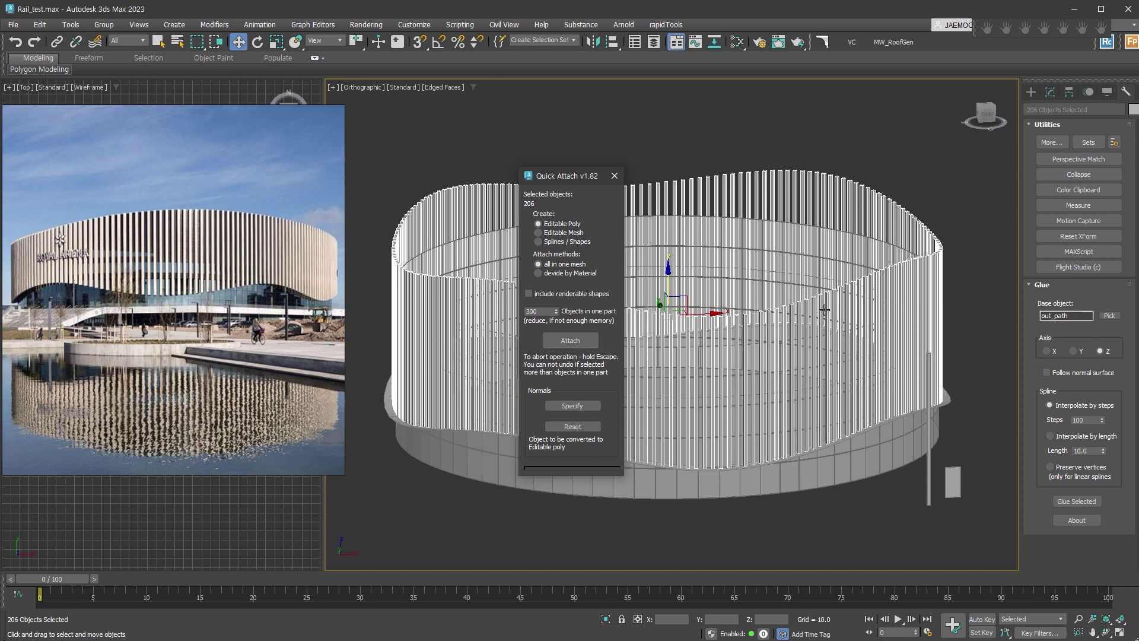
pyautogui.click(586, 340)
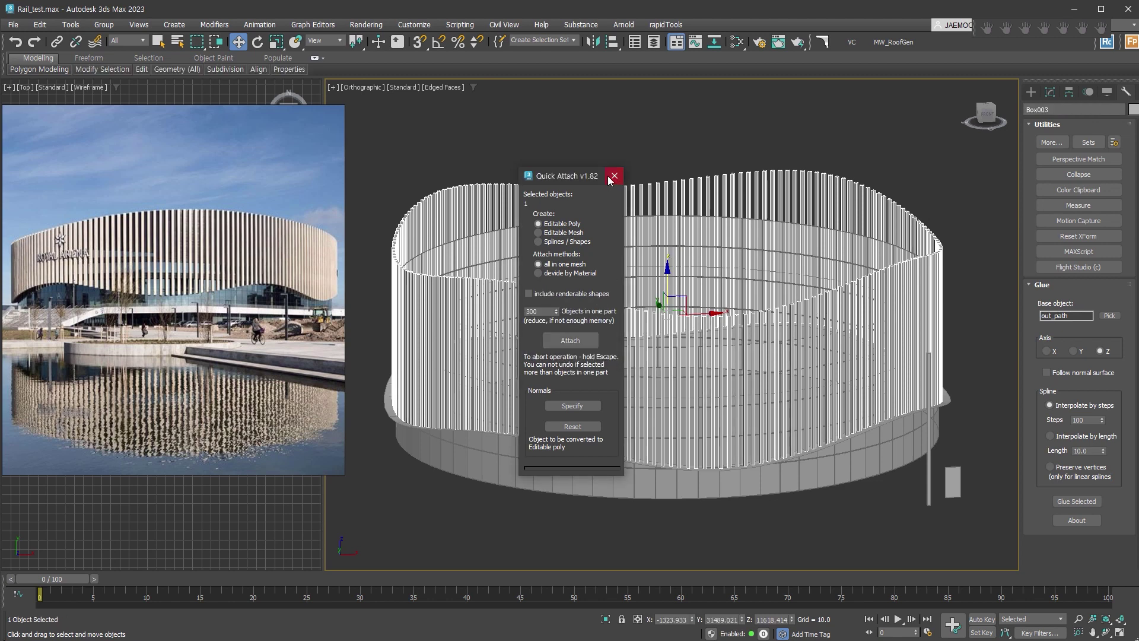
pyautogui.click(615, 176)
pyautogui.click(1052, 94)
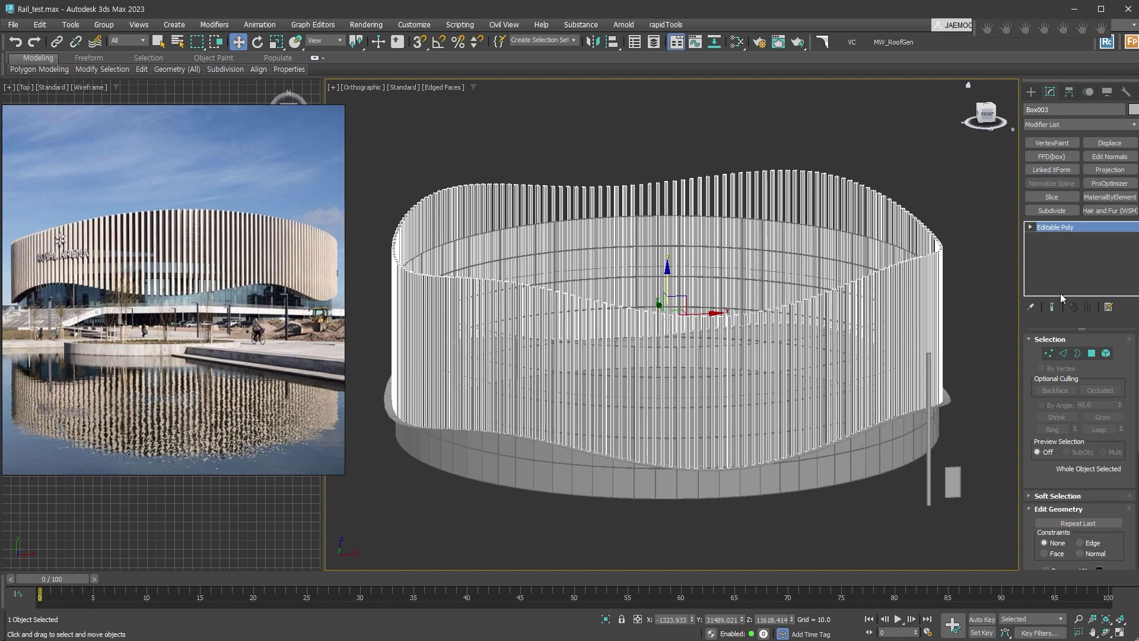
pyautogui.click(1052, 197)
# Set the Slice to Remove Positive and snap the slice plane up to the rim height.
pyautogui.keyDown('alt'); pyautogui.moveTo(670, 356); pyautogui.dragTo(672, 404, button='middle'); pyautogui.keyUp('alt')
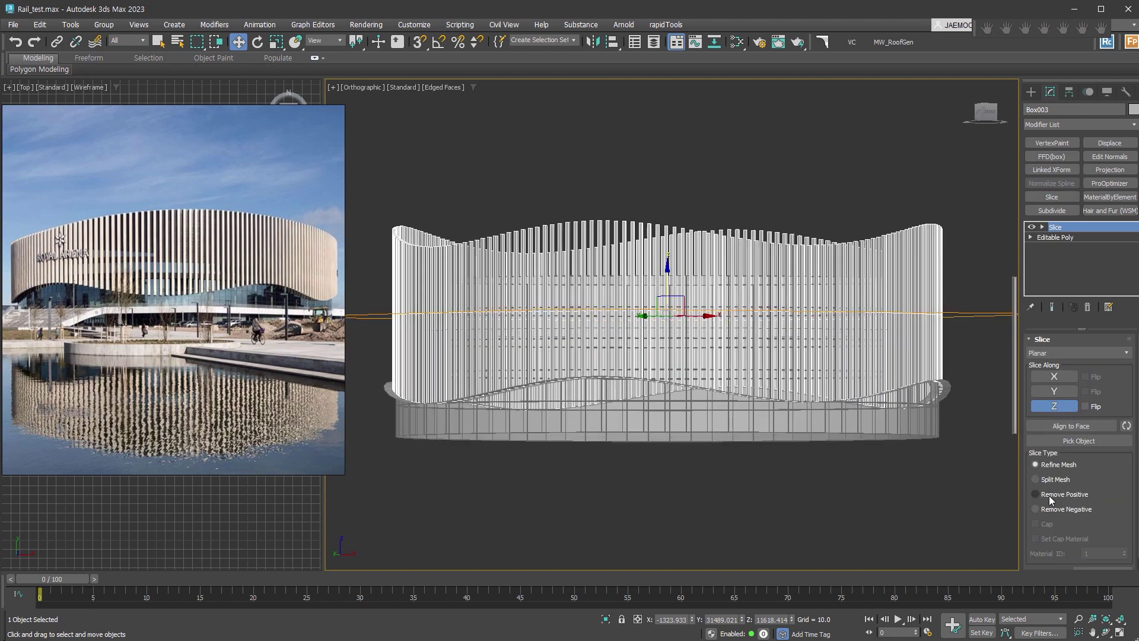
pyautogui.click(1048, 495)
pyautogui.keyDown('alt'); pyautogui.moveTo(812, 407); pyautogui.dragTo(1003, 236, button='middle'); pyautogui.keyUp('alt')
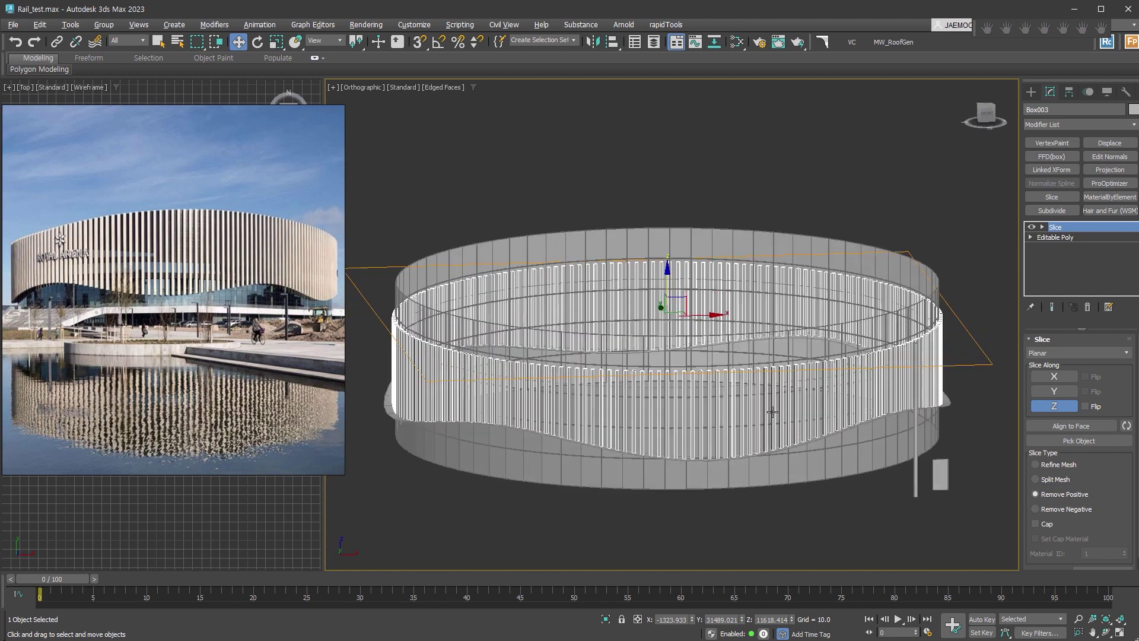
pyautogui.click(1043, 227)
pyautogui.click(1030, 238)
pyautogui.press('s')
pyautogui.moveTo(667, 276); pyautogui.dragTo(695, 226)
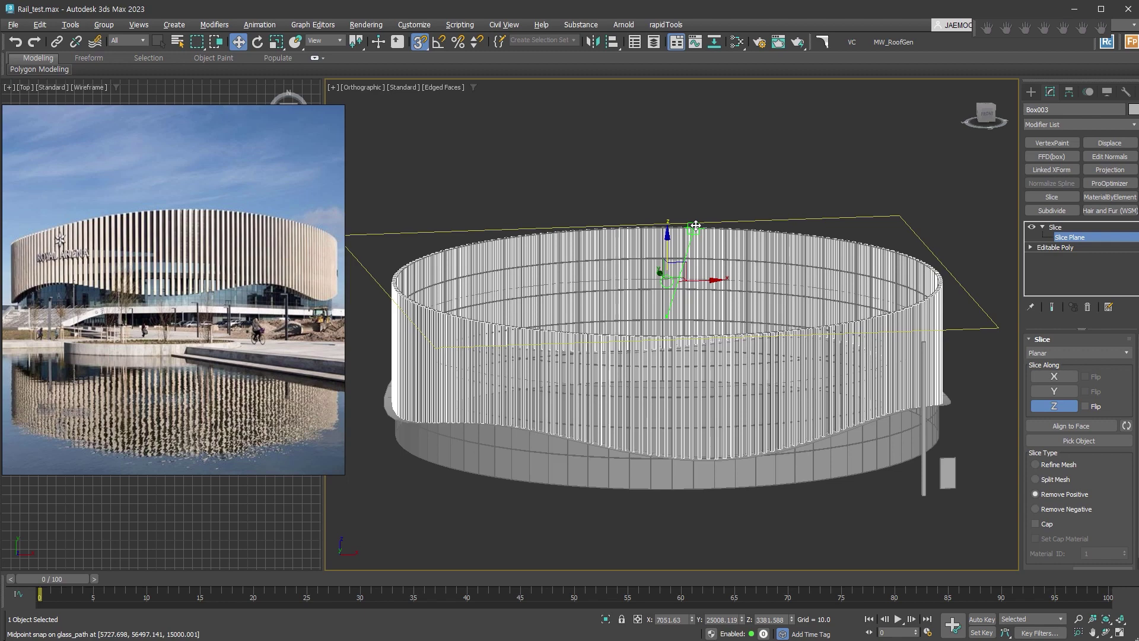
# Enable Cap to close the cut fin tops, then zoom out to frame the whole ring.
pyautogui.moveTo(696, 226)
pyautogui.keyDown('alt'); pyautogui.mouseDown(button='middle')
pyautogui.moveTo(865, 417)
pyautogui.moveTo(842, 411)
pyautogui.moveTo(842, 428)
pyautogui.moveTo(952, 297)
pyautogui.mouseUp(button='middle'); pyautogui.keyUp('alt')
pyautogui.scroll(5, 952, 297)
pyautogui.scroll(5, 896, 316)
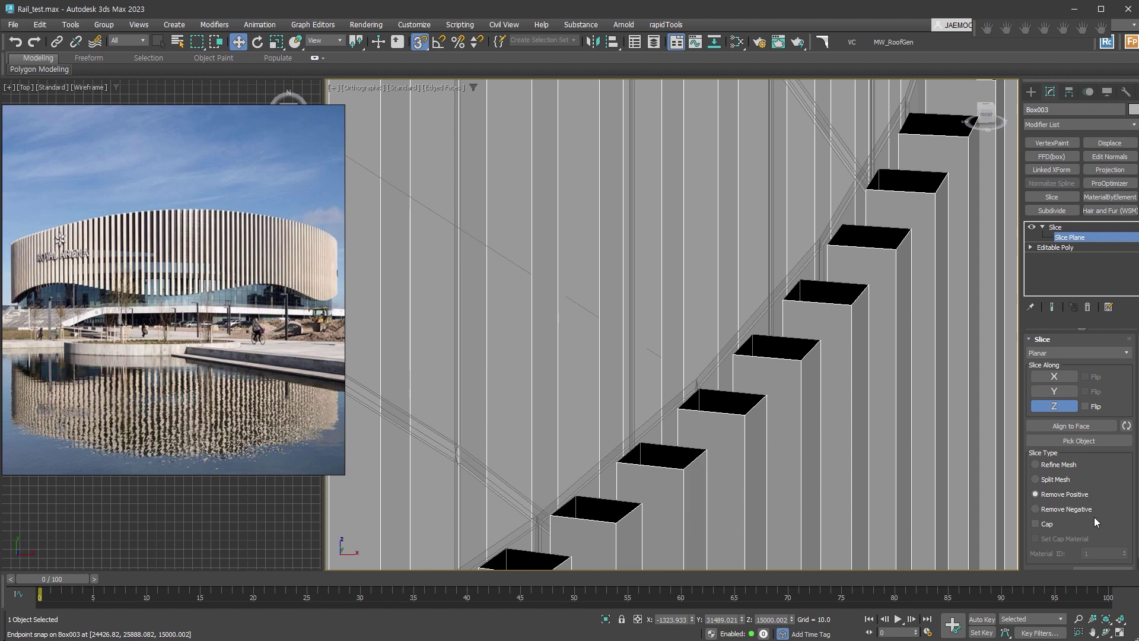
pyautogui.click(1036, 524)
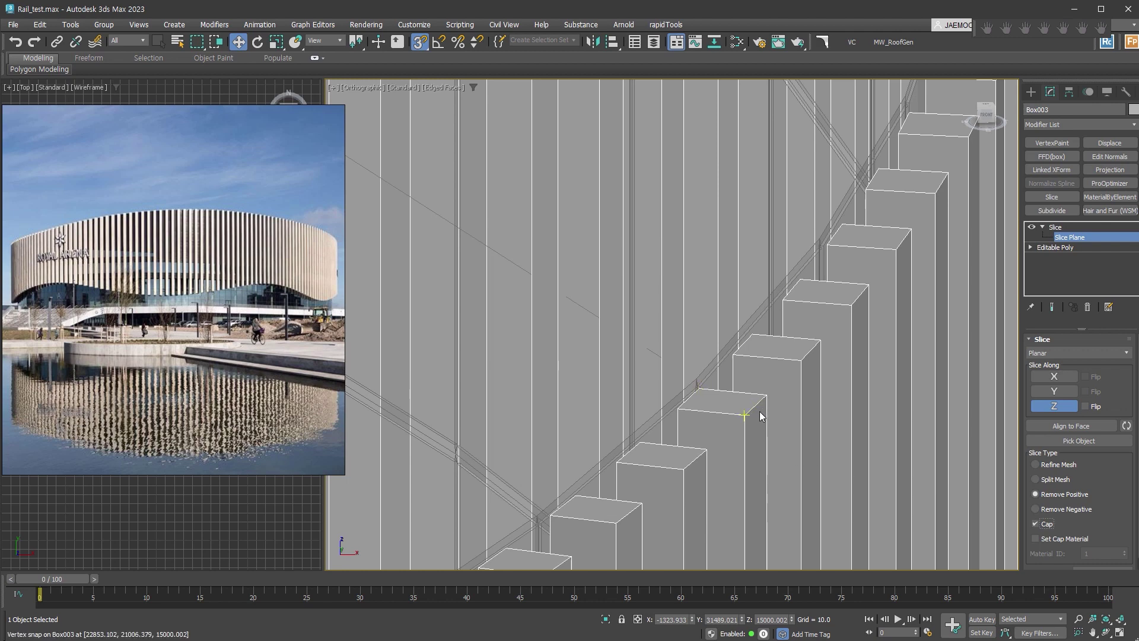
pyautogui.press('z')
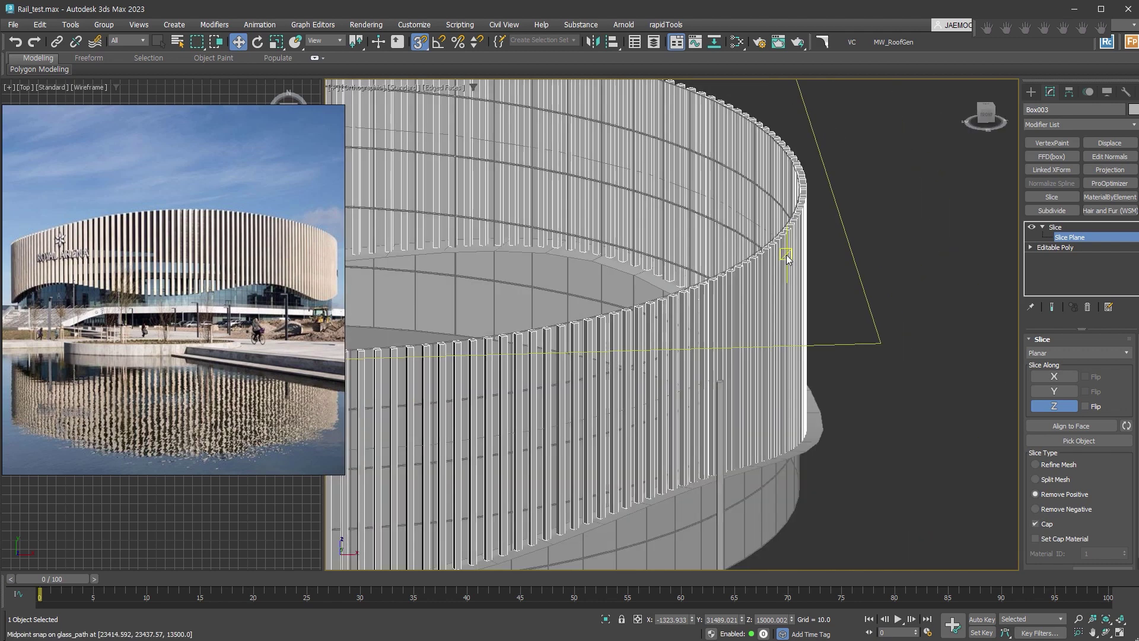
# Orbit around the ring, briefly select the out_path strip, then deselect everything and recentre.
pyautogui.click(1031, 91)
pyautogui.moveTo(867, 409)
pyautogui.keyDown('alt'); pyautogui.mouseDown(button='middle')
pyautogui.moveTo(871, 394)
pyautogui.moveTo(881, 408)
pyautogui.moveTo(870, 377)
pyautogui.mouseUp(button='middle'); pyautogui.keyUp('alt')
pyautogui.scroll(5, 868, 350)
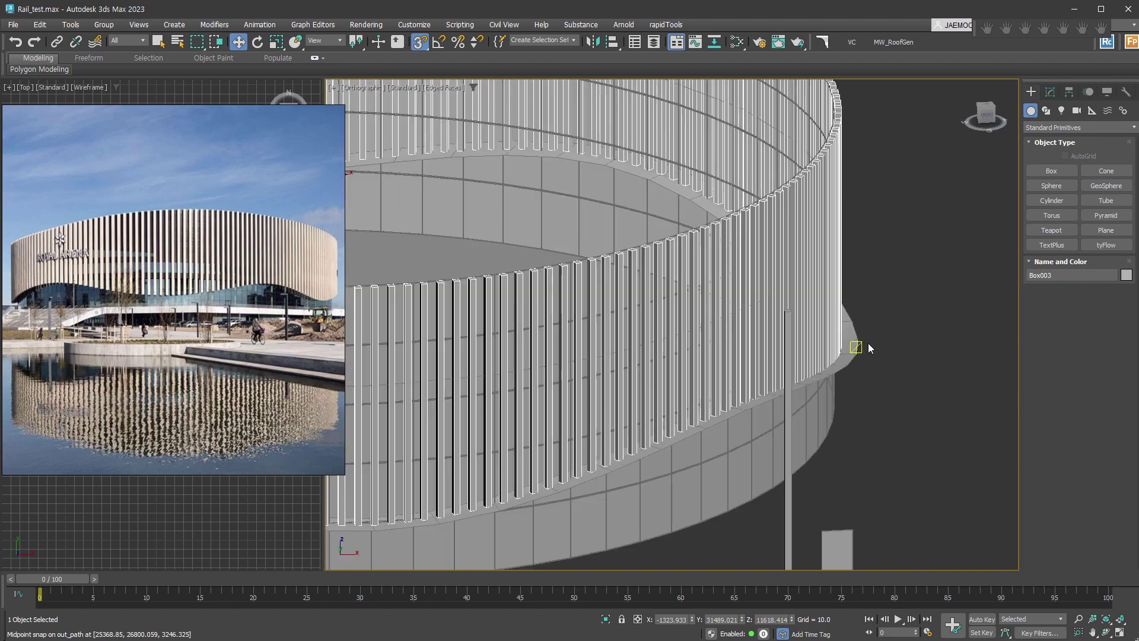
pyautogui.click(867, 345)
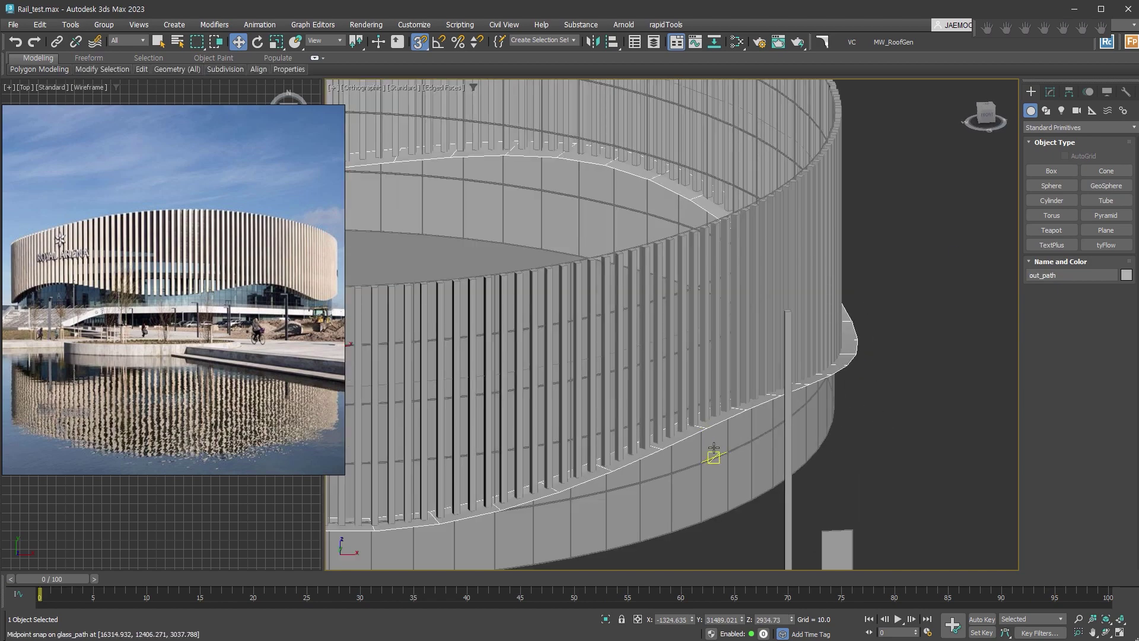
pyautogui.hotkey('ctrl', 'd')
pyautogui.scroll(-5, 714, 457)
pyautogui.scroll(-4, 839, 338)
pyautogui.moveTo(793, 389); pyautogui.dragTo(796, 384, button='middle')
# Select glass_path, switch the viewport to Perspective, and enable Viewport Clipping.
pyautogui.moveTo(786, 487); pyautogui.dragTo(368, 148)
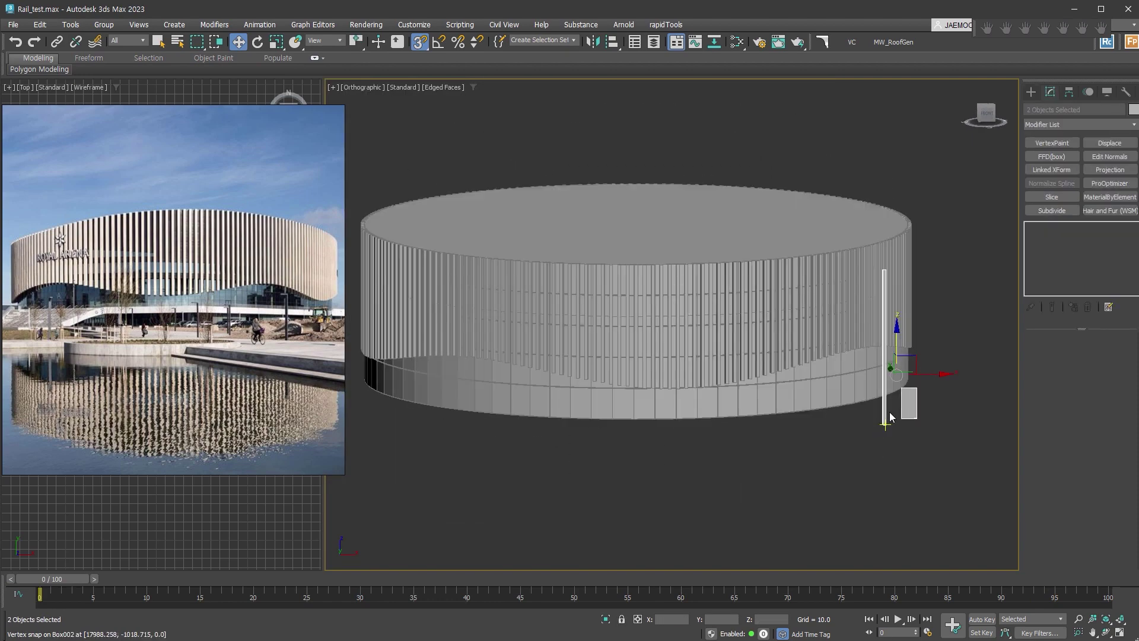
pyautogui.rightClick(890, 417)
pyautogui.click(932, 451)
pyautogui.click(720, 448)
pyautogui.press('p')
pyautogui.click(359, 87)
pyautogui.click(384, 301)
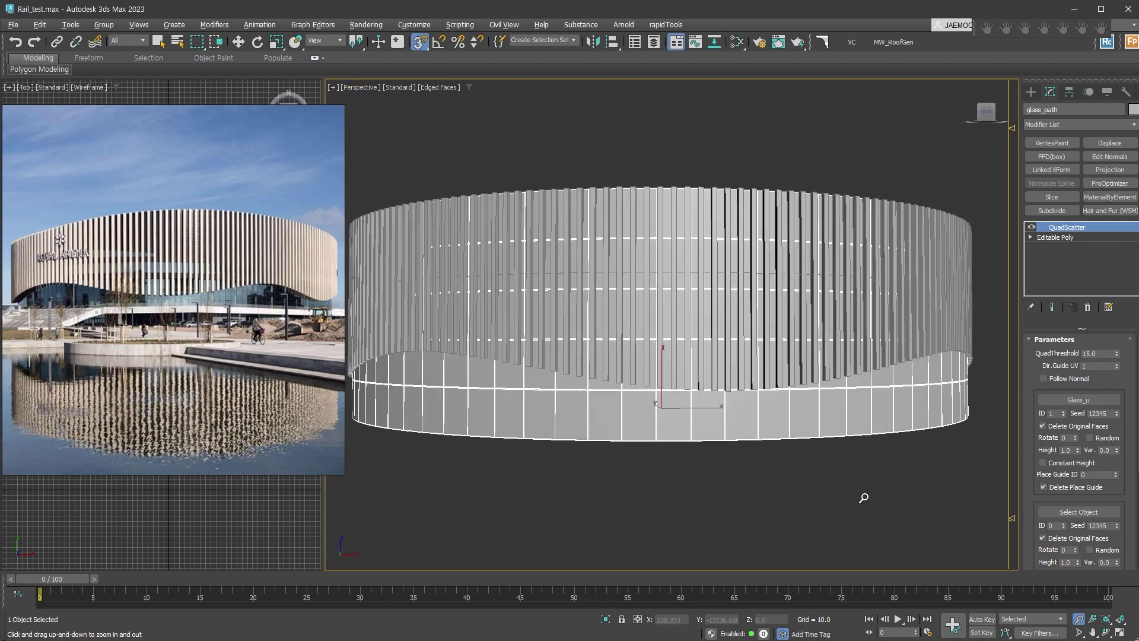
pyautogui.moveTo(850, 496); pyautogui.dragTo(730, 356)
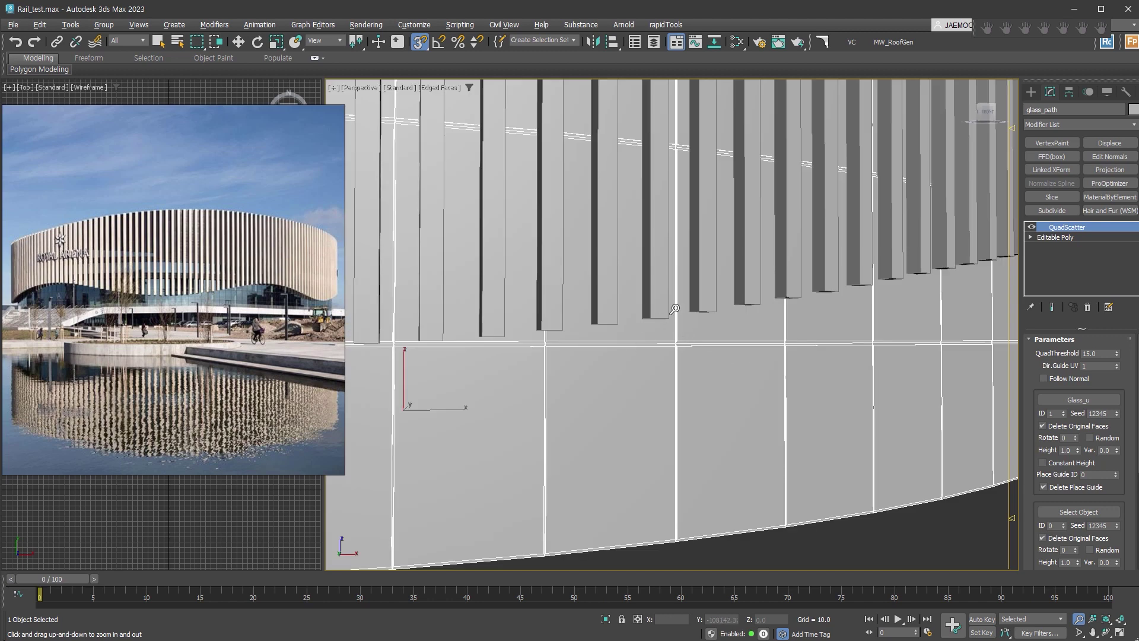
pyautogui.moveTo(666, 319); pyautogui.dragTo(717, 376)
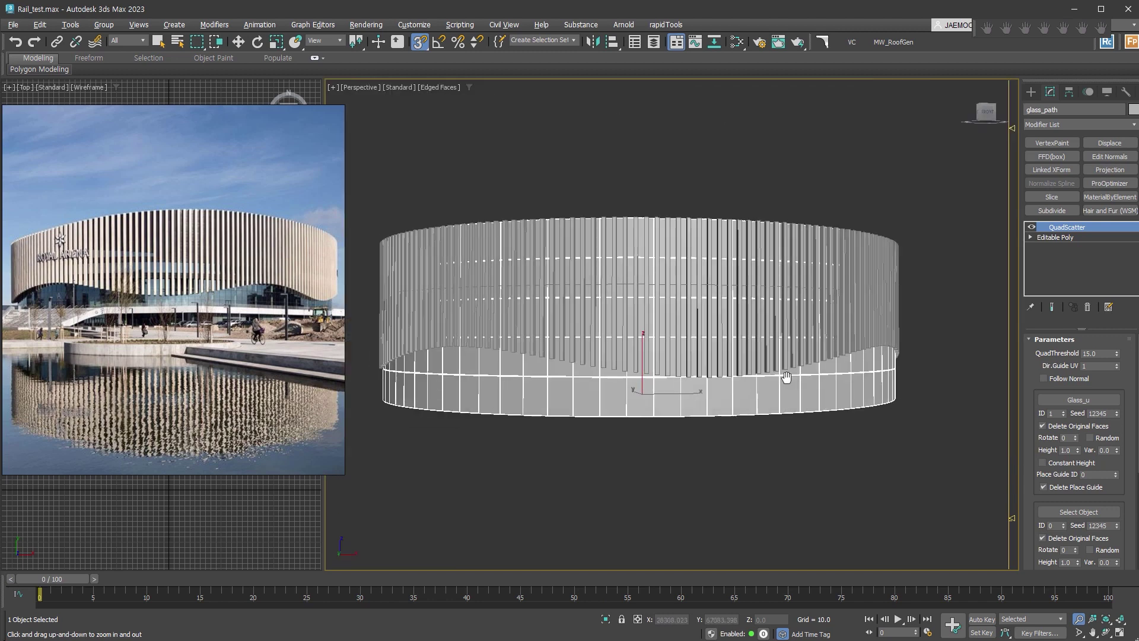